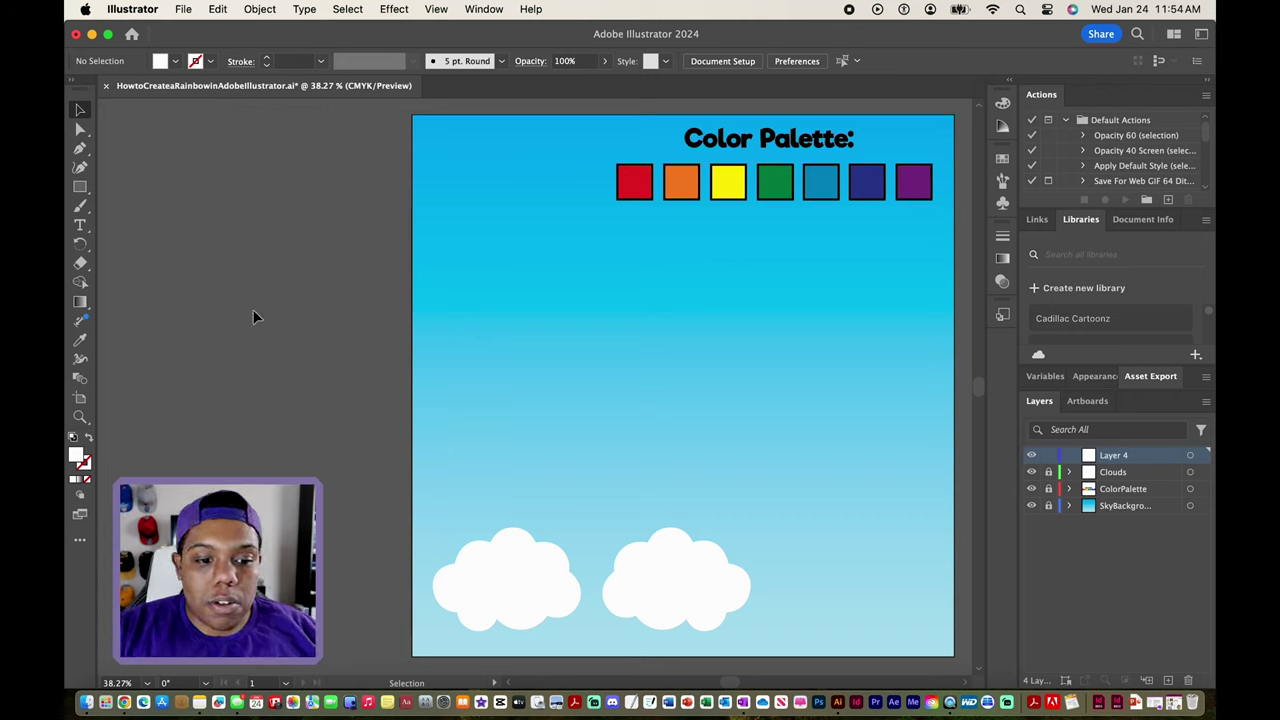
Draw a large perfect circle in the middle of the sky with the Ellipse Tool
{"action": "left_click", "coordinate": [89, 194]}
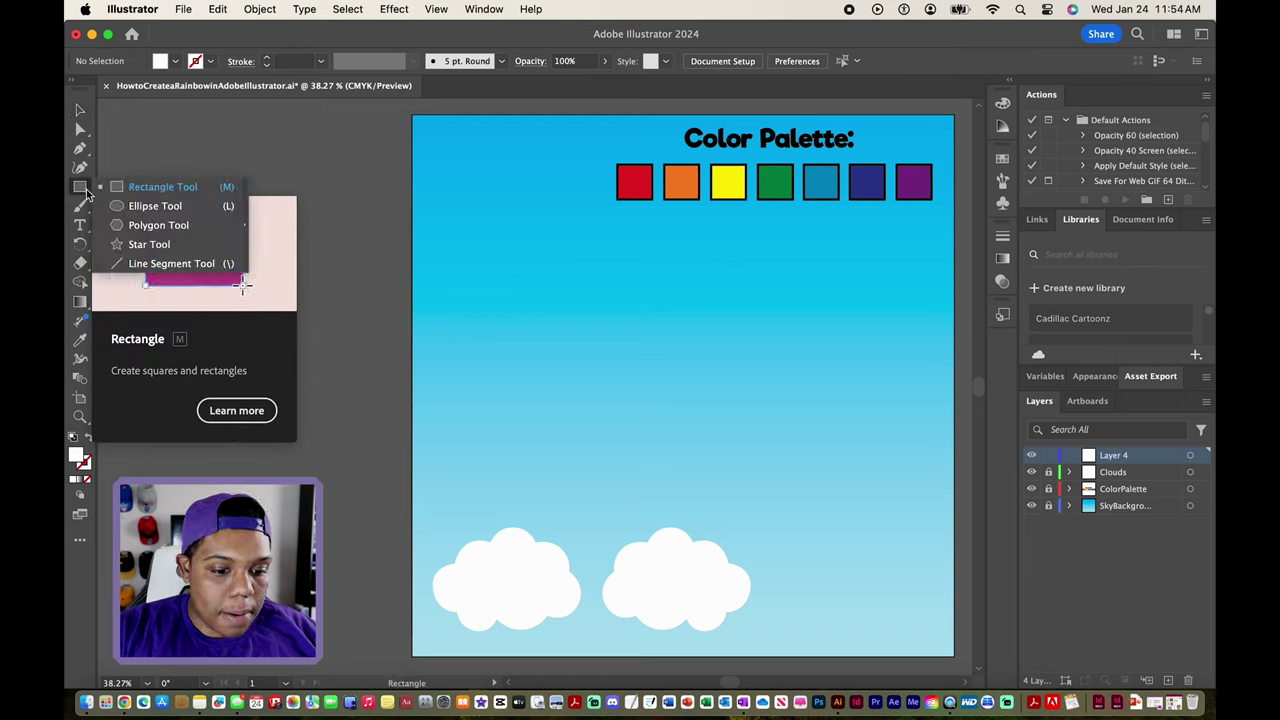
{"action": "left_click", "coordinate": [141, 206]}
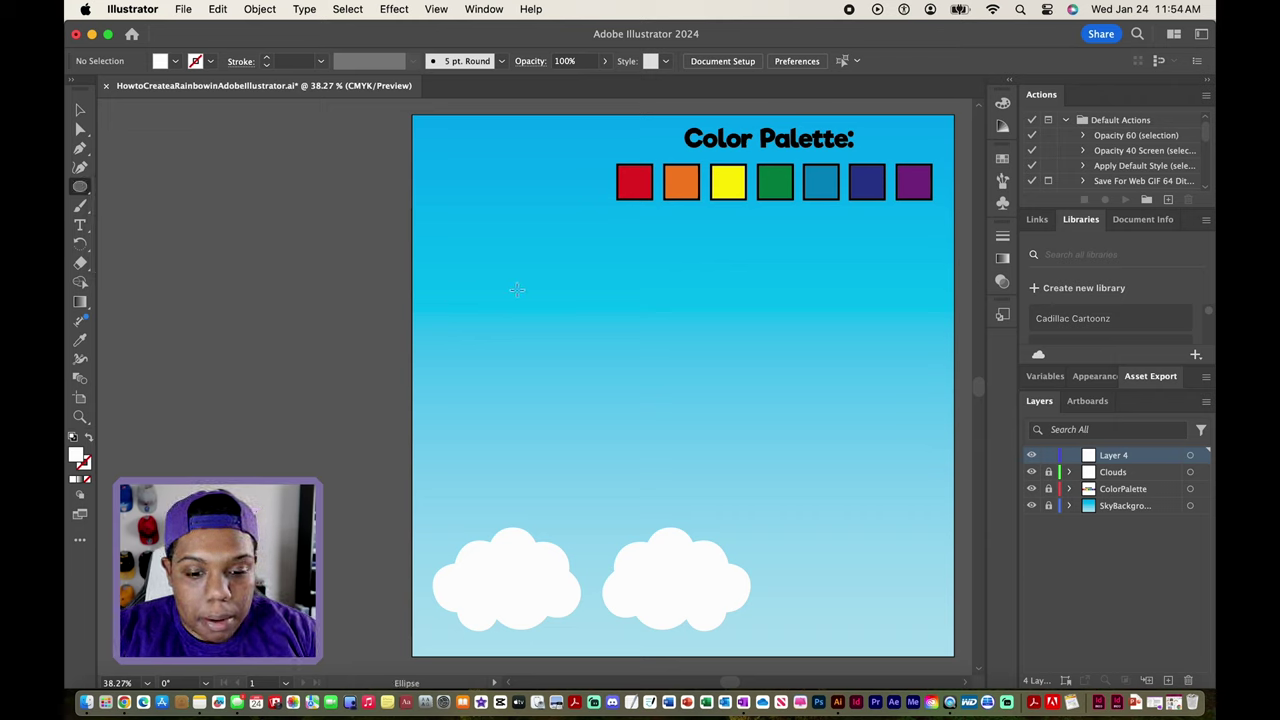
{"action": "key", "text": "shift"}
{"action": "left_click_drag", "start_coordinate": [525, 245], "coordinate": [906, 548]}
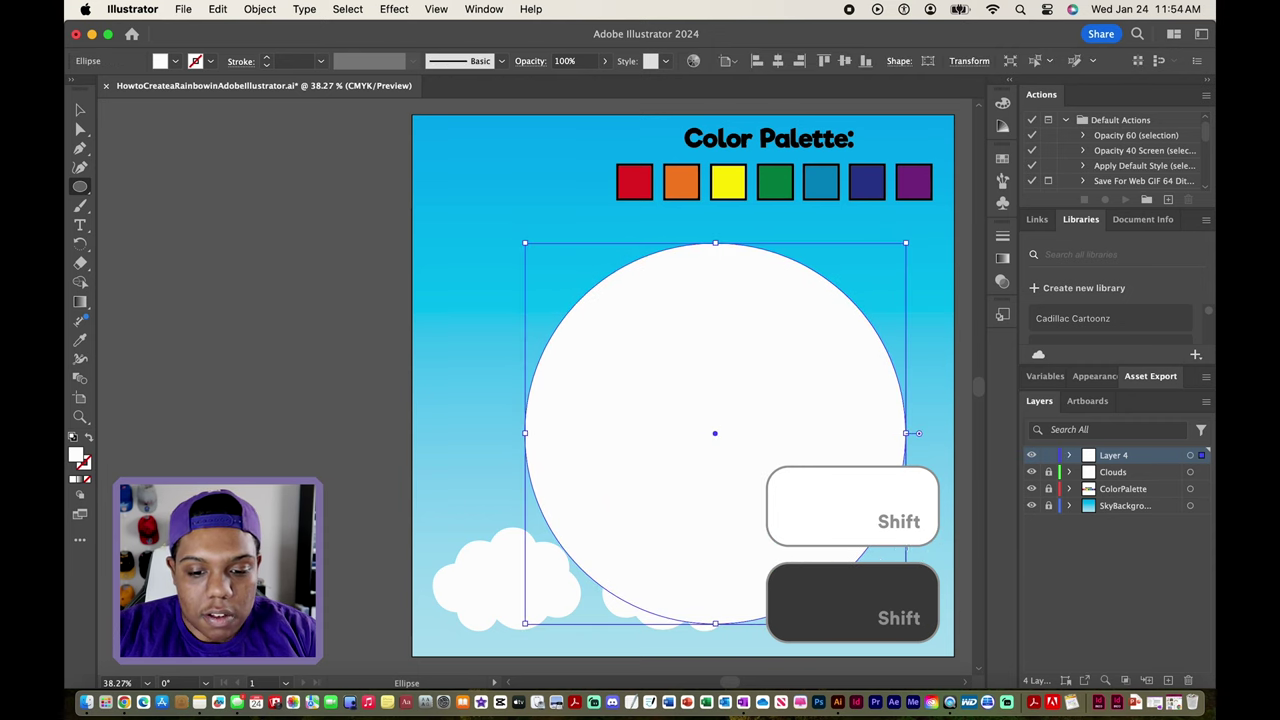
Fill the circle with a dark navy swatch
{"action": "left_click", "coordinate": [175, 62]}
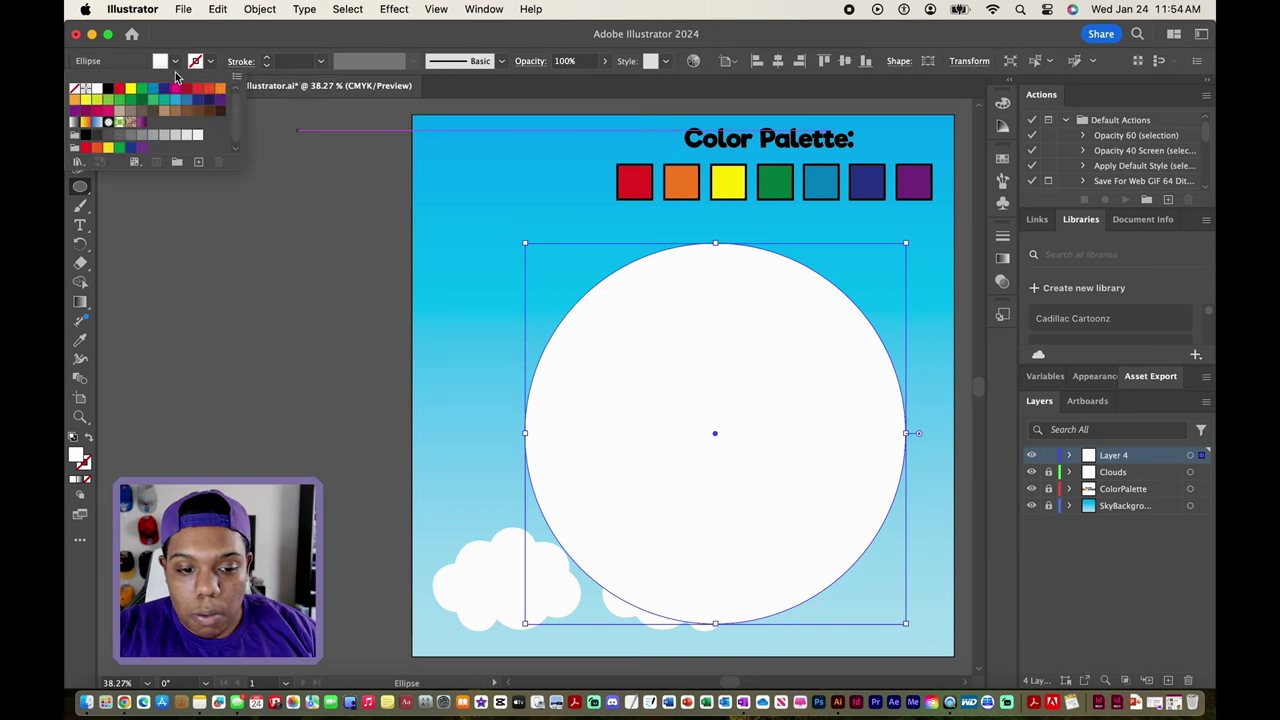
{"action": "left_click", "coordinate": [174, 101]}
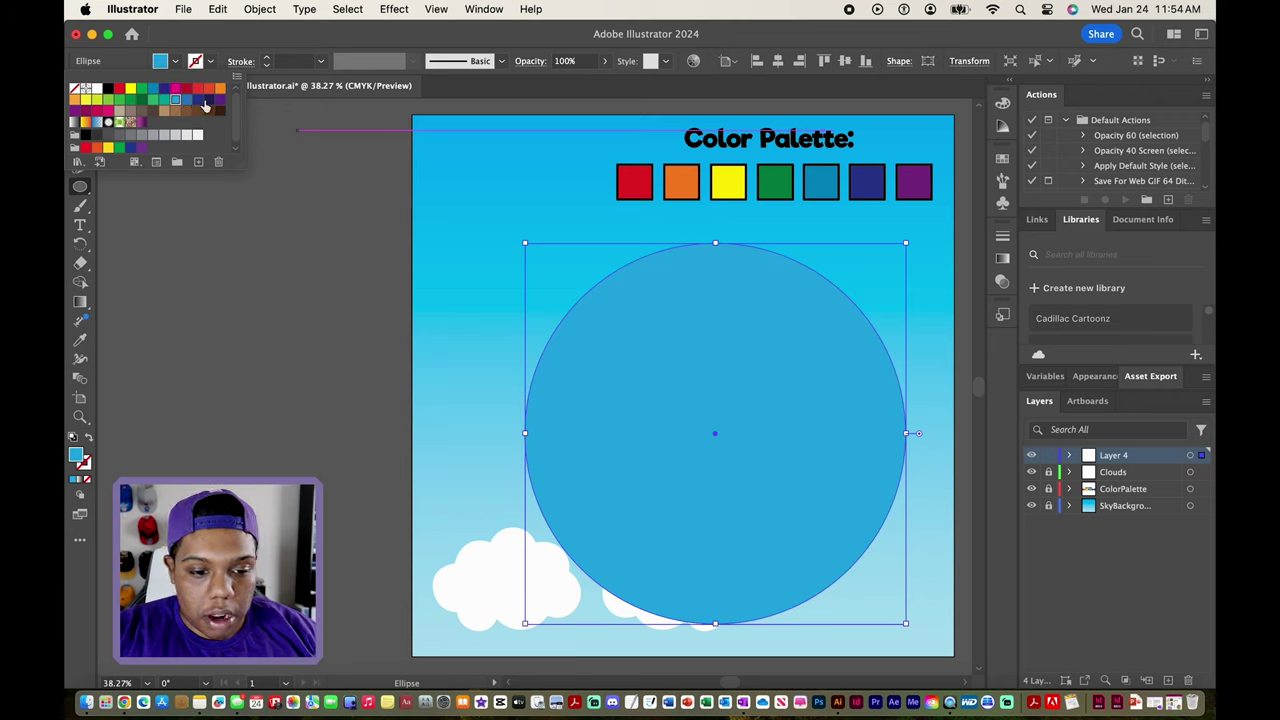
{"action": "left_click", "coordinate": [207, 101]}
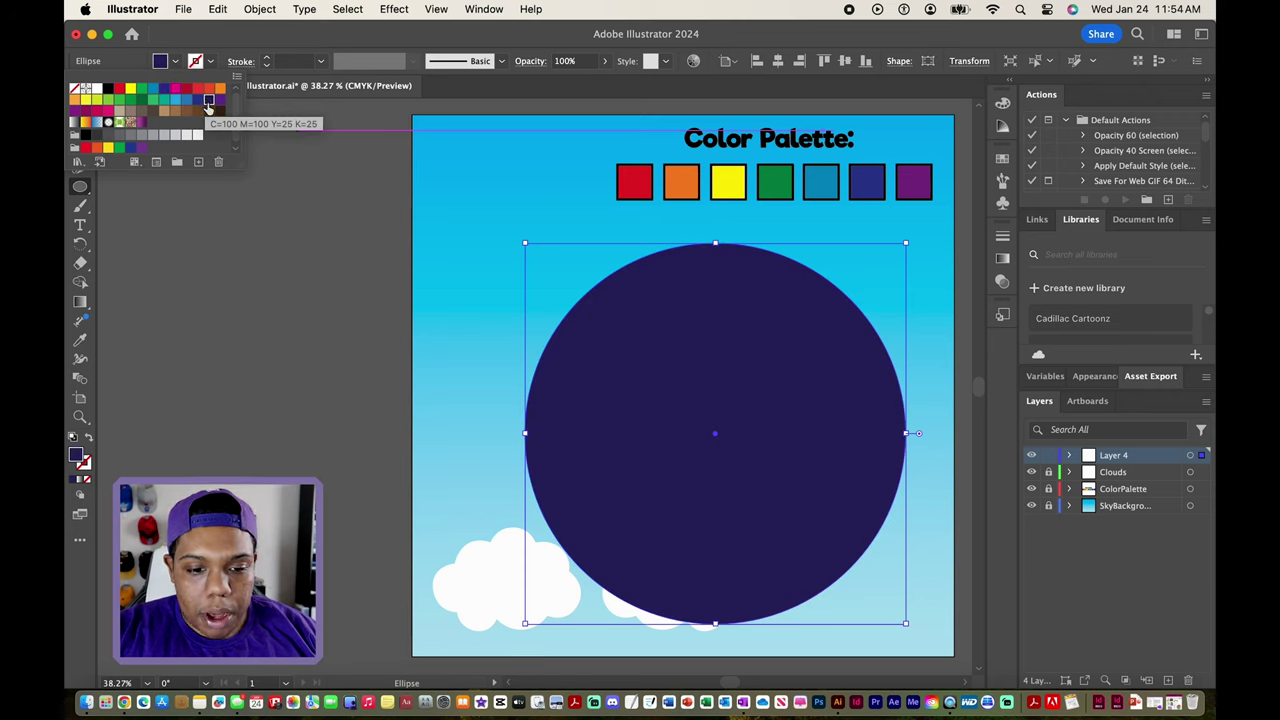
{"action": "left_click", "coordinate": [240, 248]}
{"action": "left_click", "coordinate": [82, 110]}
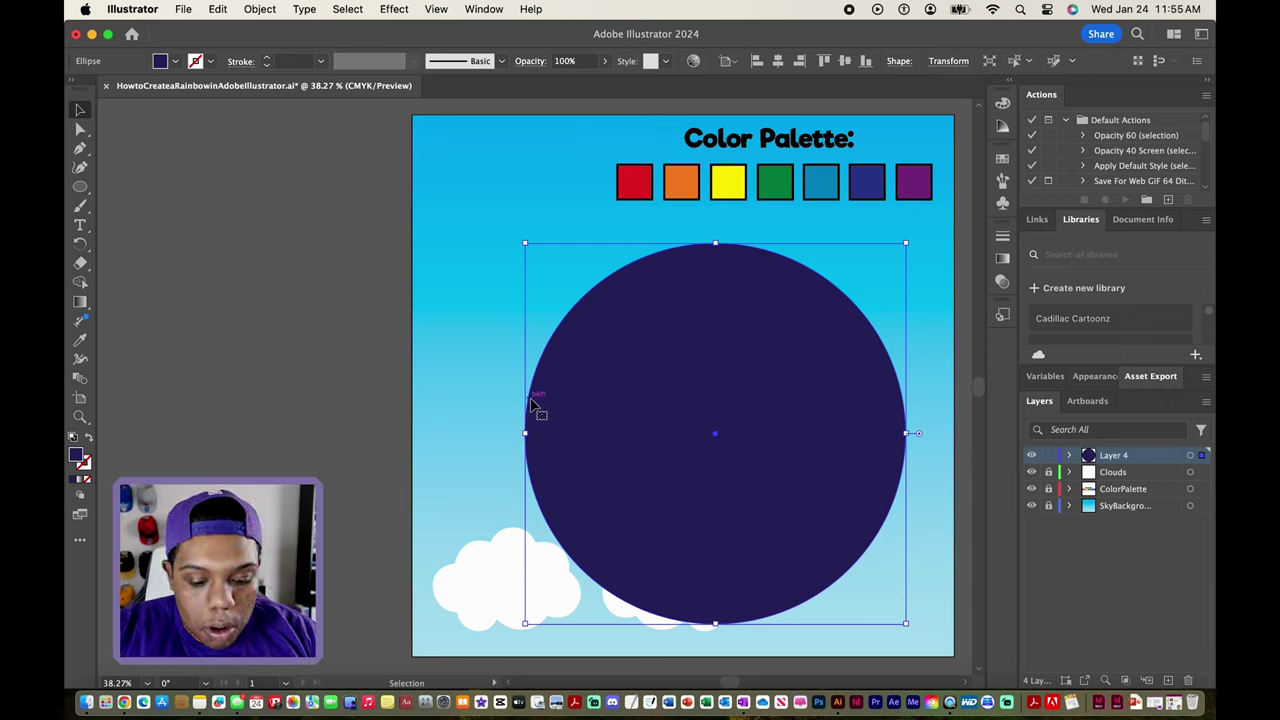
Duplicate the navy circle off to the left and fill the copy tan
{"action": "key", "text": "alt"}
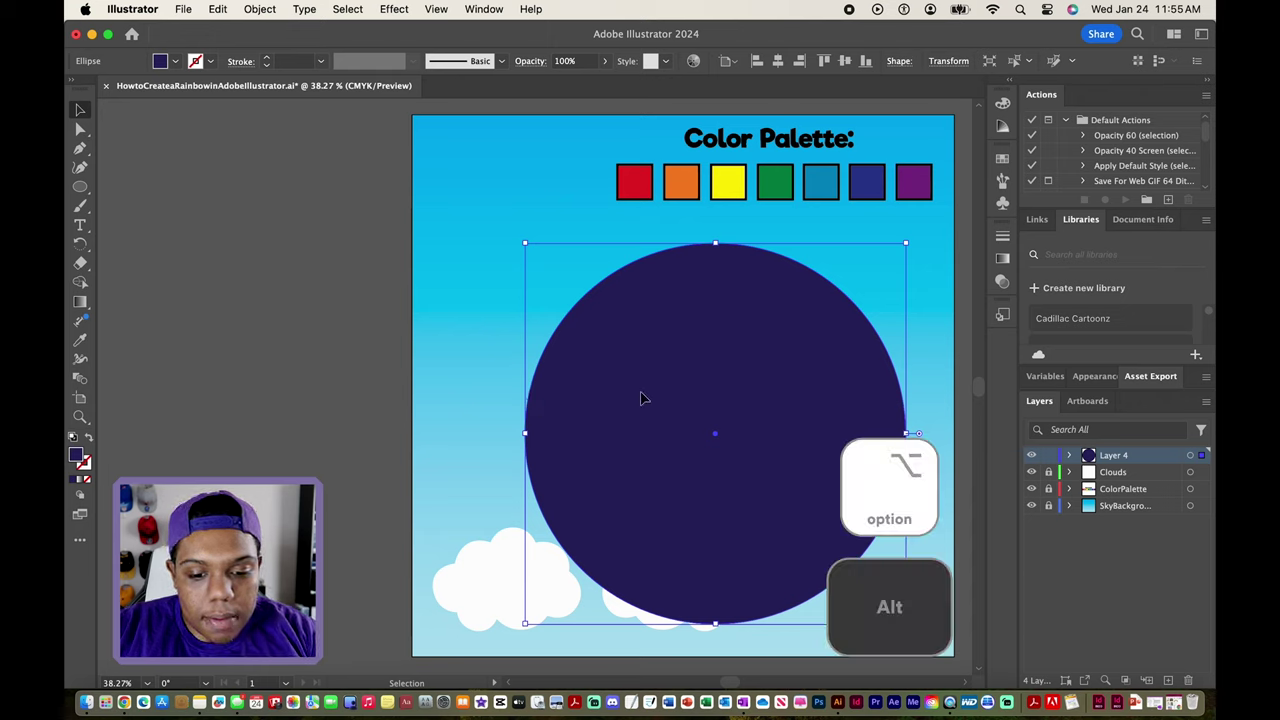
{"action": "left_click_drag", "start_coordinate": [645, 398], "coordinate": [228, 268]}
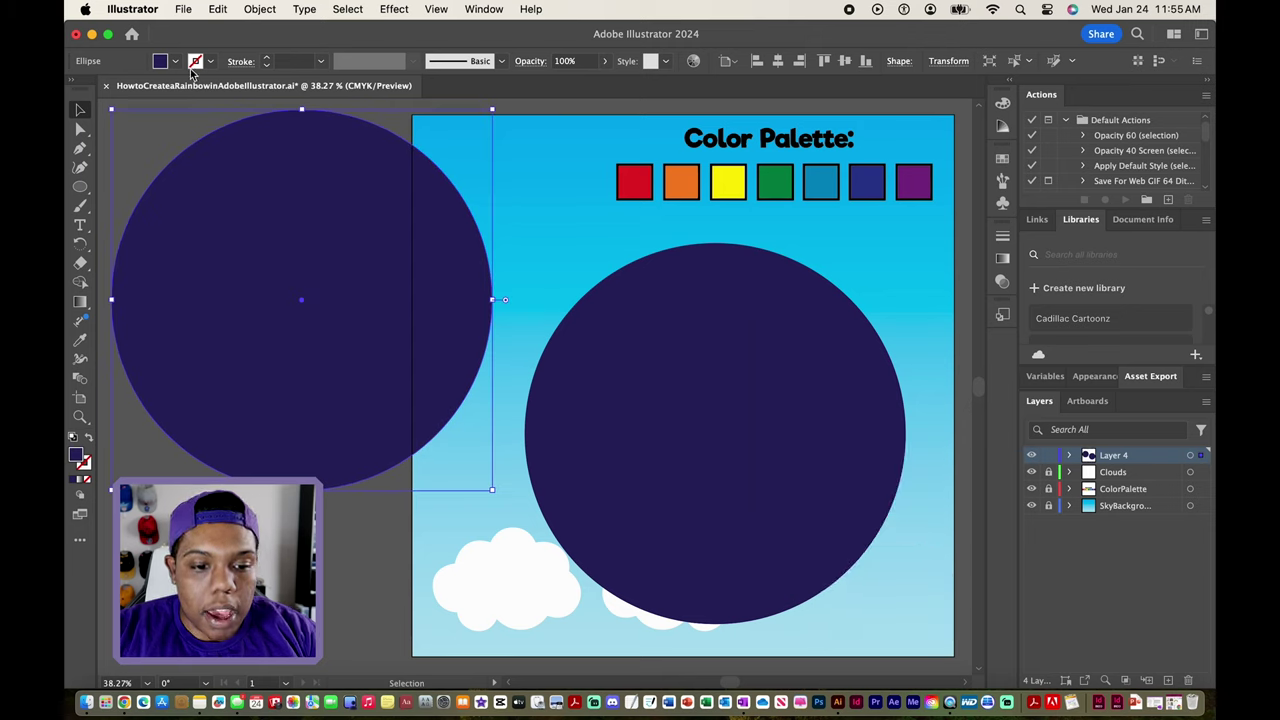
{"action": "left_click", "coordinate": [175, 62]}
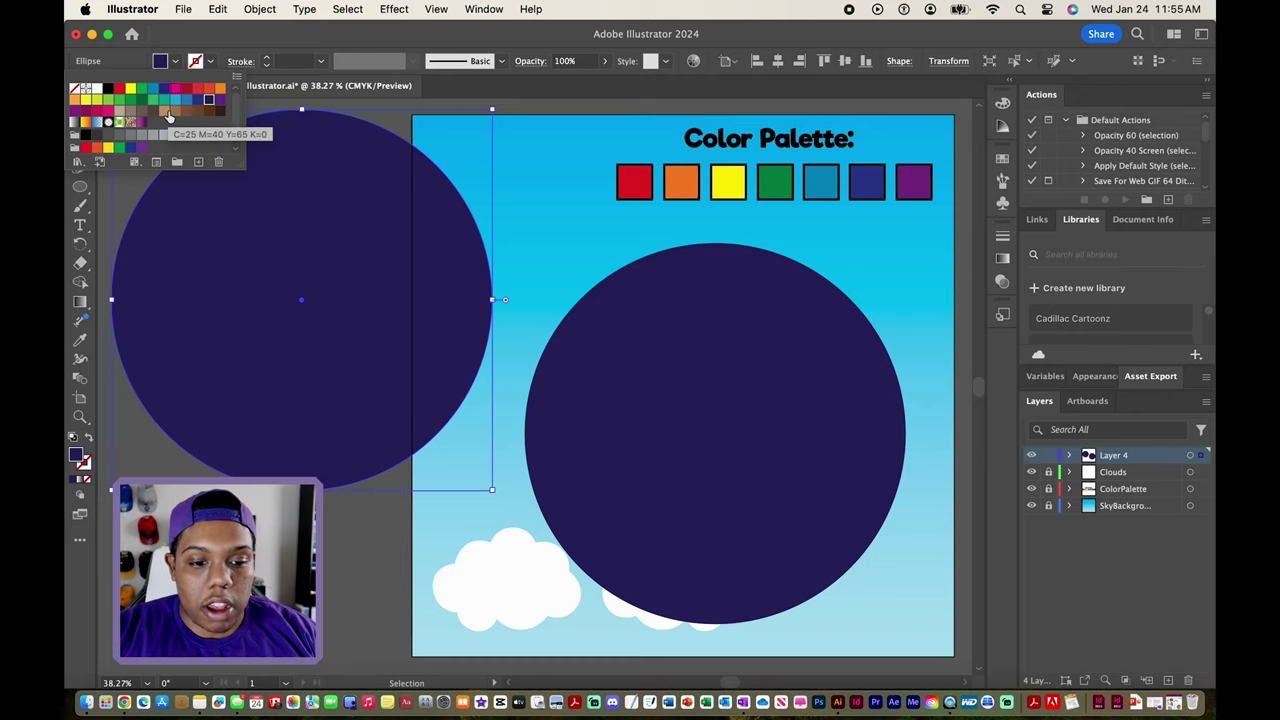
{"action": "left_click", "coordinate": [168, 116]}
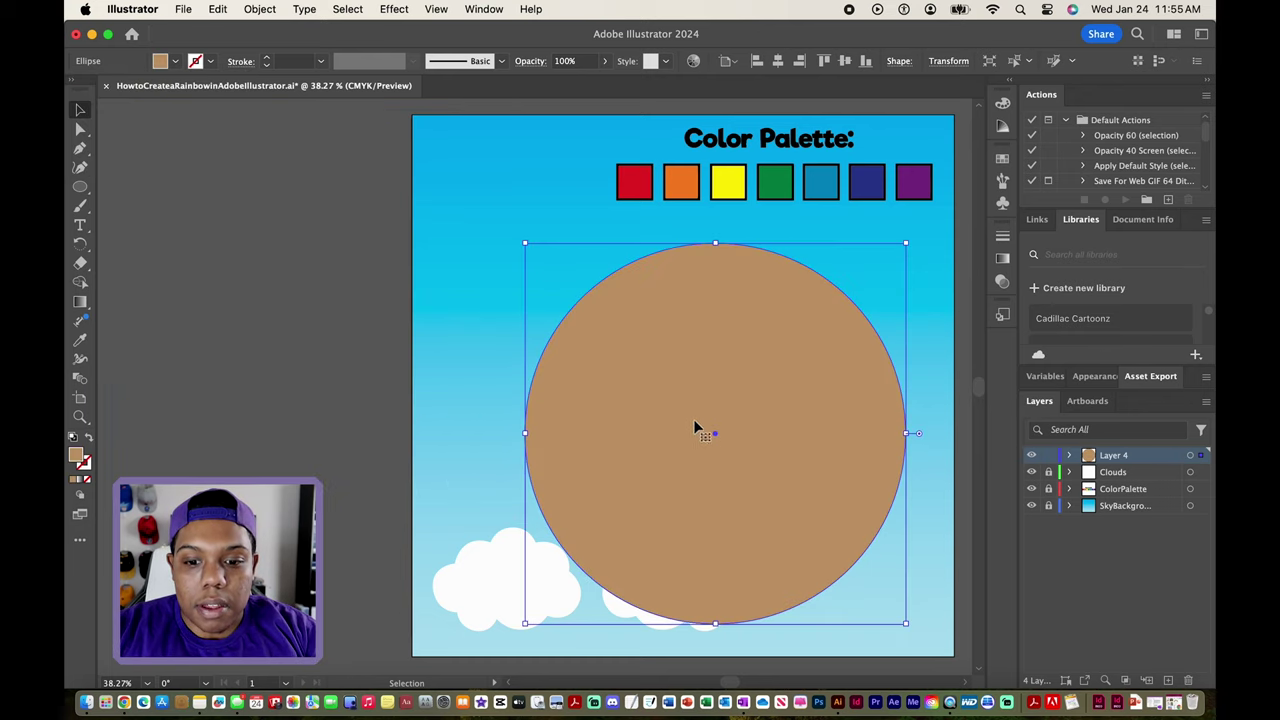
Scale the tan copy down to 647.81 px and centre it over the navy circle
{"action": "left_click_drag", "start_coordinate": [905, 243], "coordinate": [878, 266]}
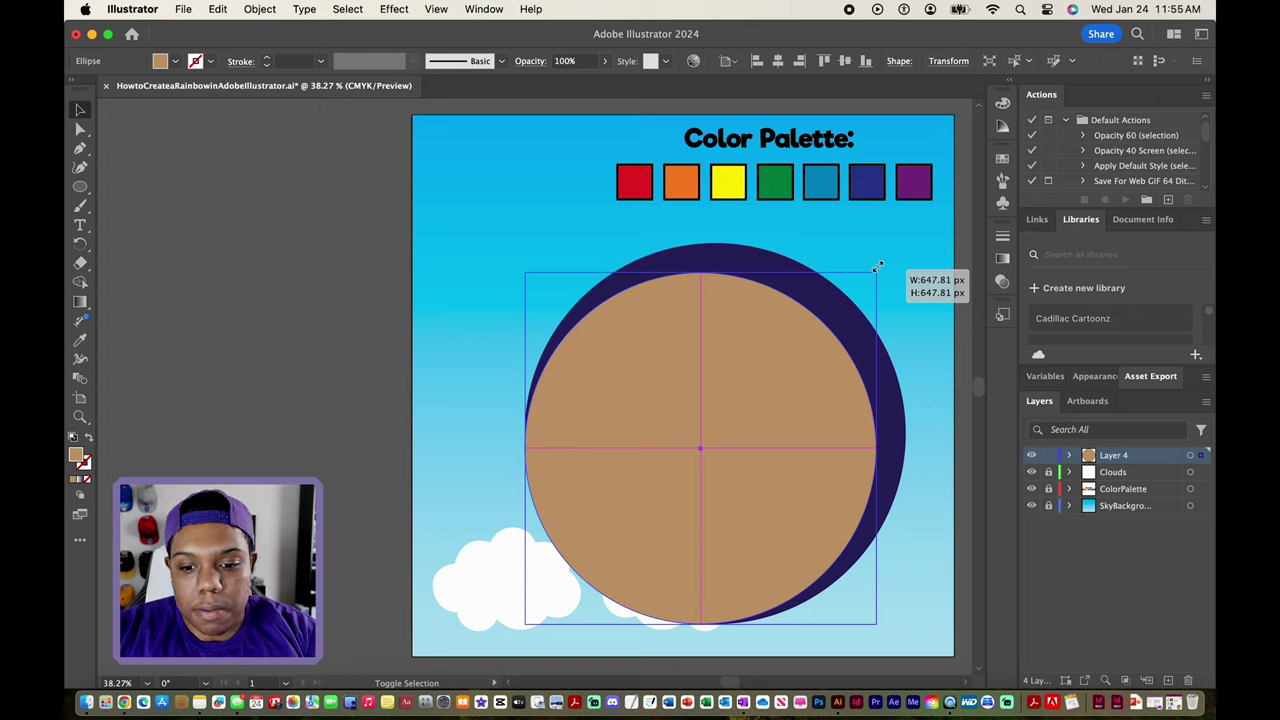
{"action": "left_click_drag", "start_coordinate": [877, 266], "coordinate": [878, 266]}
{"action": "left_click_drag", "start_coordinate": [781, 359], "coordinate": [795, 344]}
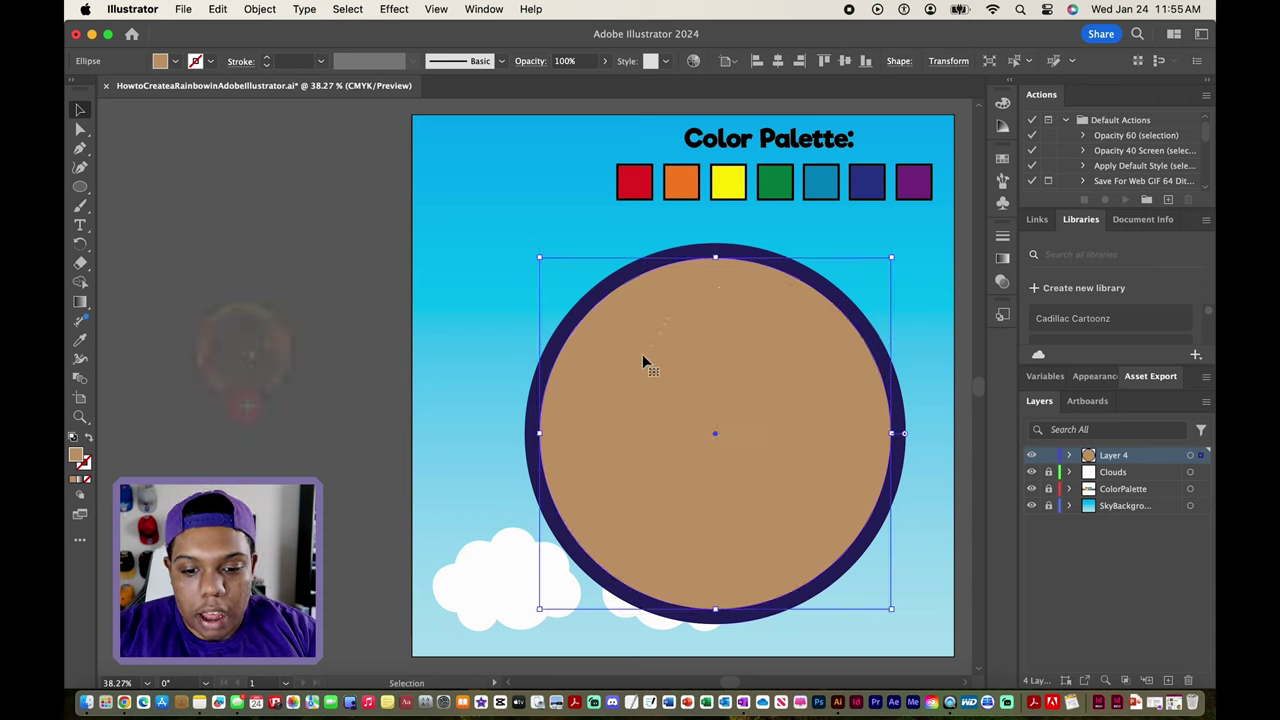
{"action": "left_click", "coordinate": [934, 342]}
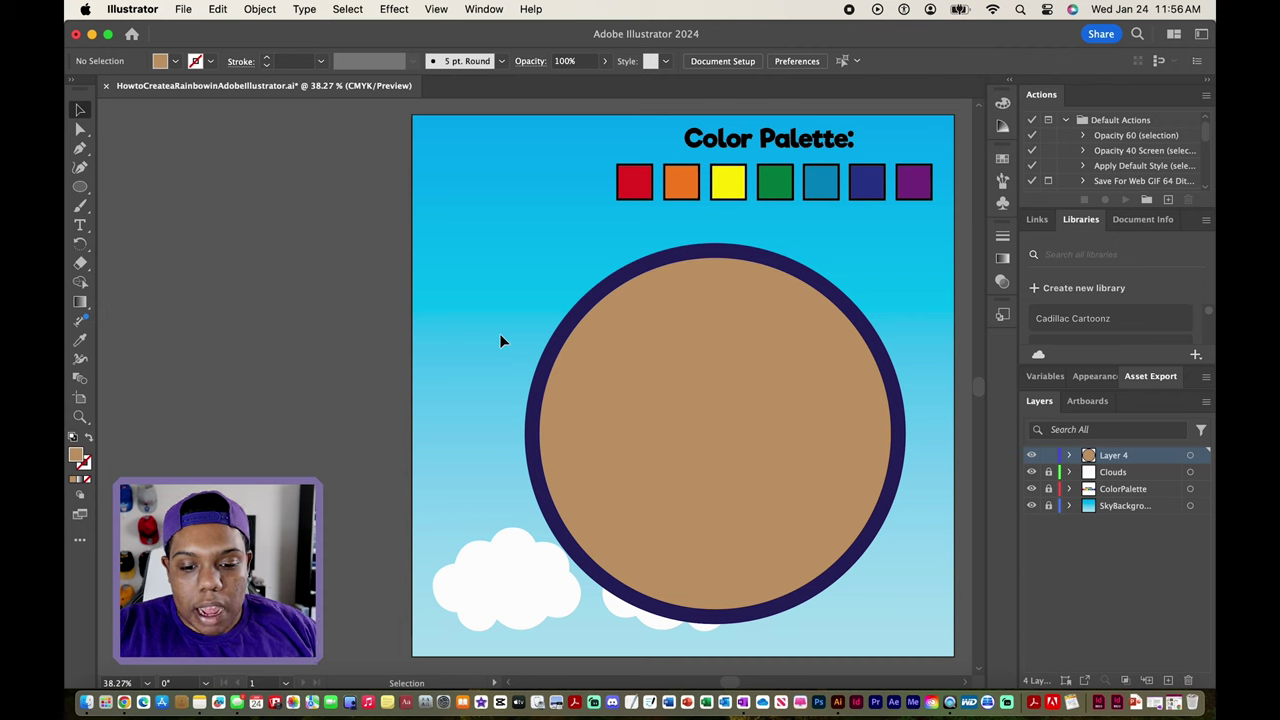
Select both circles and merge the navy rim into one ring with the Shape Builder Tool
{"action": "left_click_drag", "start_coordinate": [478, 267], "coordinate": [902, 487]}
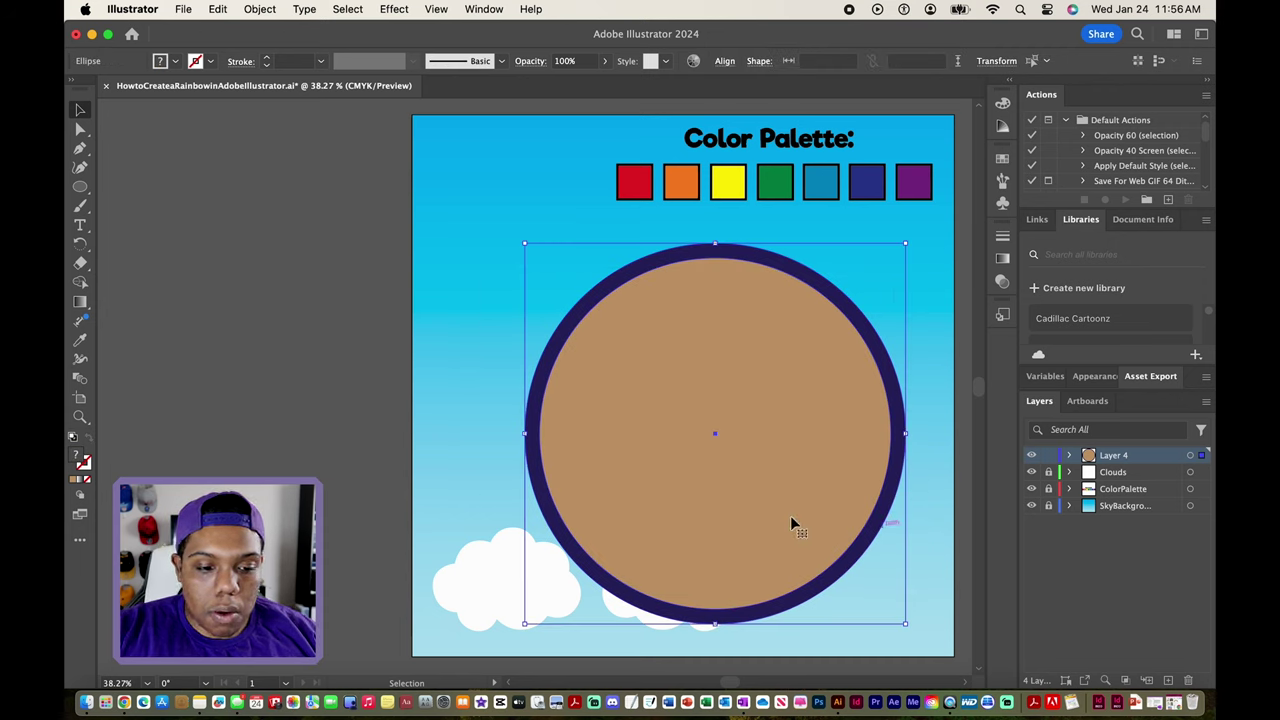
{"action": "left_click", "coordinate": [80, 283]}
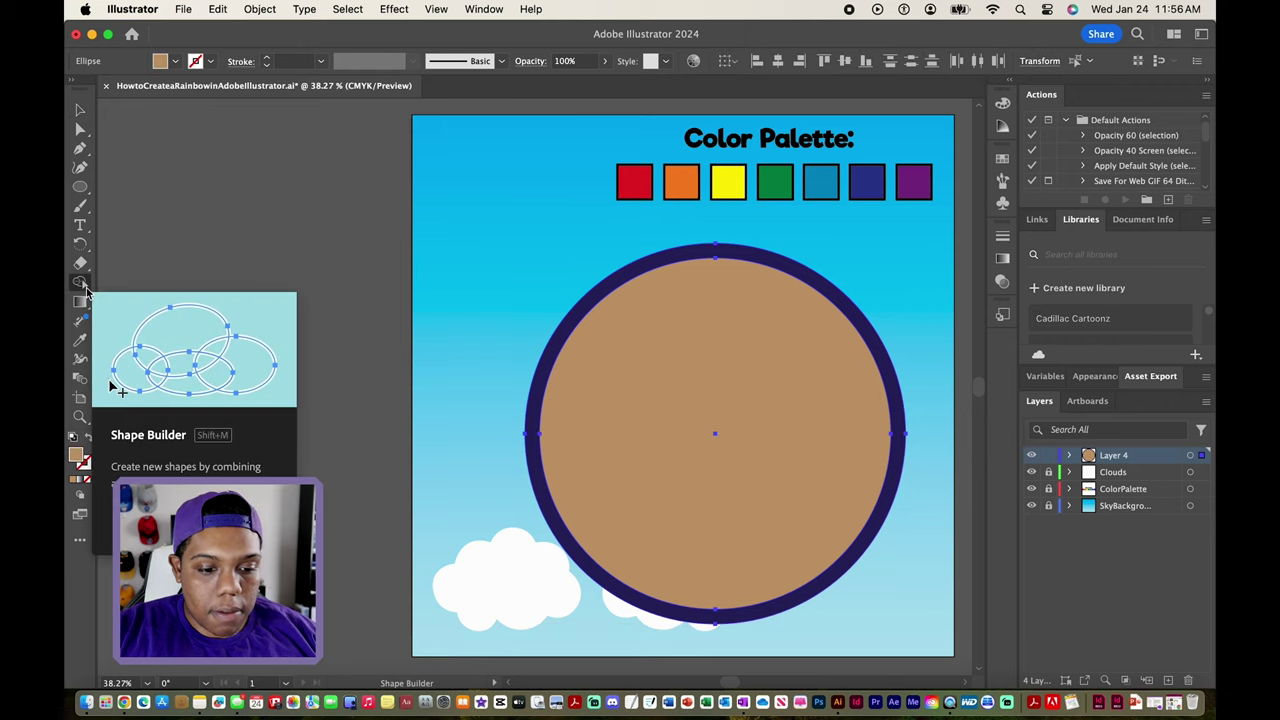
{"action": "scroll", "coordinate": [465, 249], "scroll_direction": "up", "scroll_amount": 3}
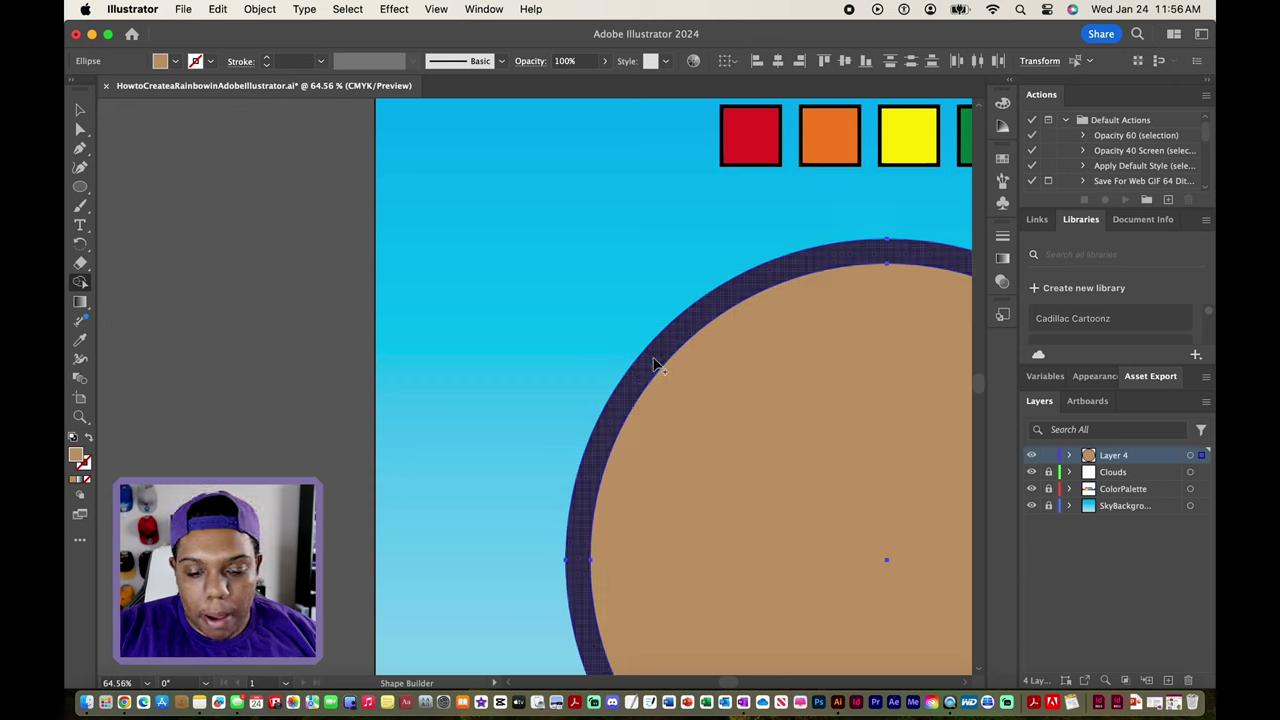
{"action": "left_click_drag", "start_coordinate": [660, 354], "coordinate": [730, 300]}
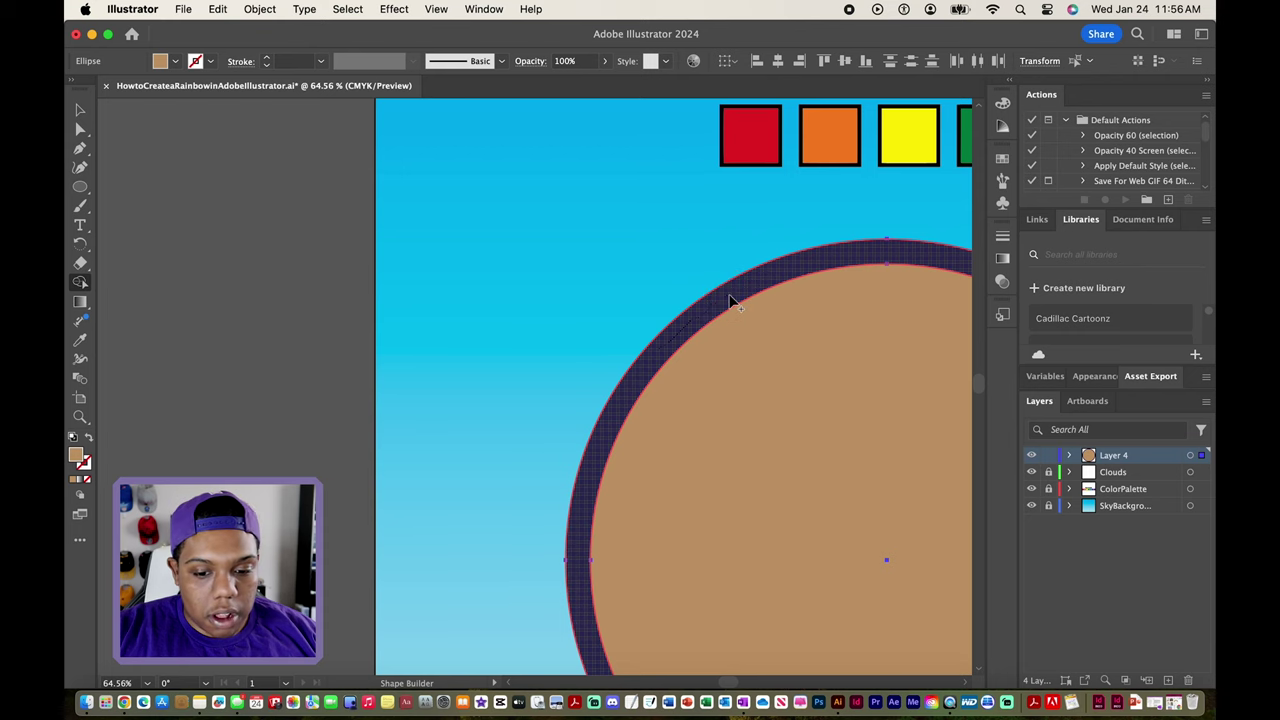
{"action": "key", "text": "super+minus"}
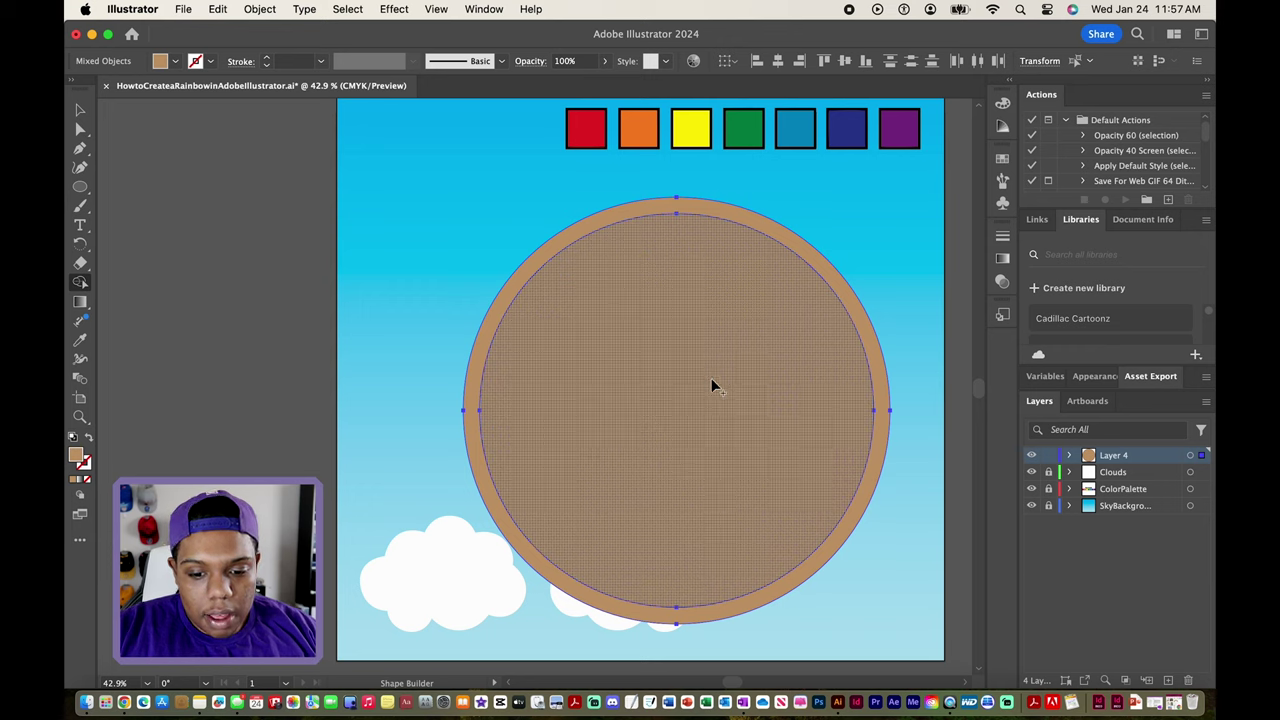
Delete the inner tan circle and the navy circle, leaving only the hollow tan ring
{"action": "left_click", "coordinate": [80, 109]}
{"action": "left_click", "coordinate": [200, 163]}
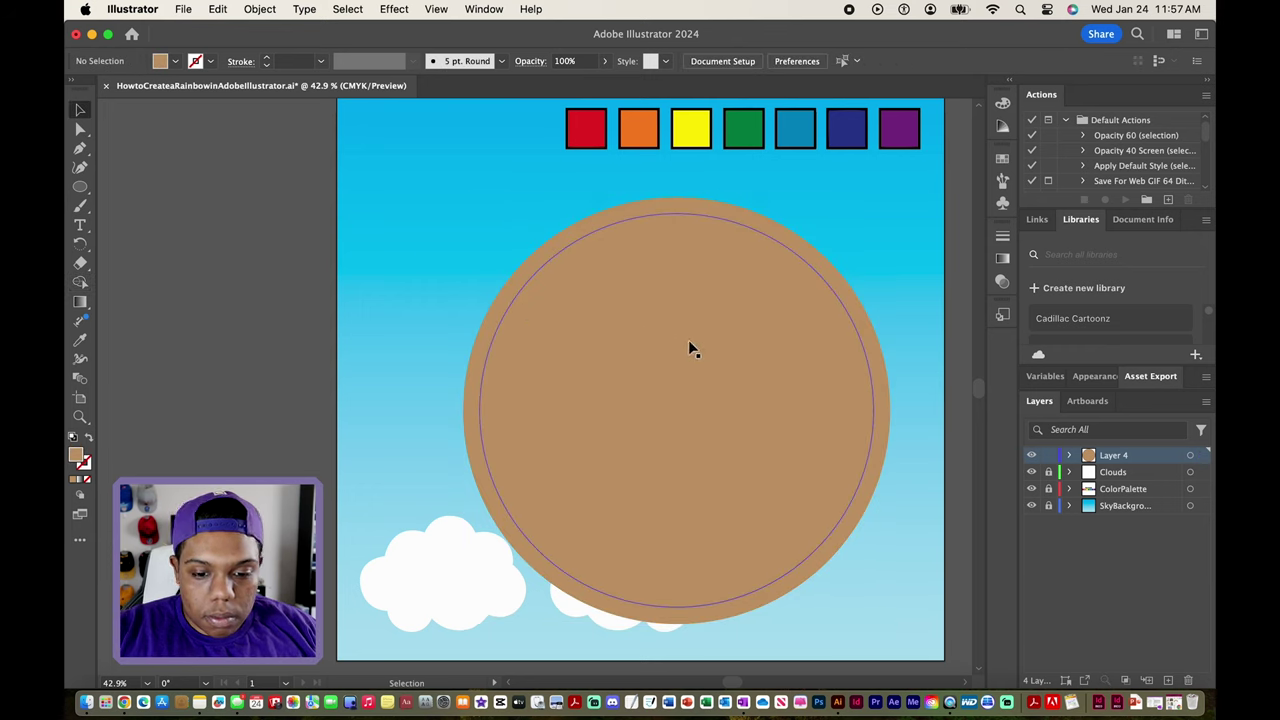
{"action": "left_click", "coordinate": [652, 335]}
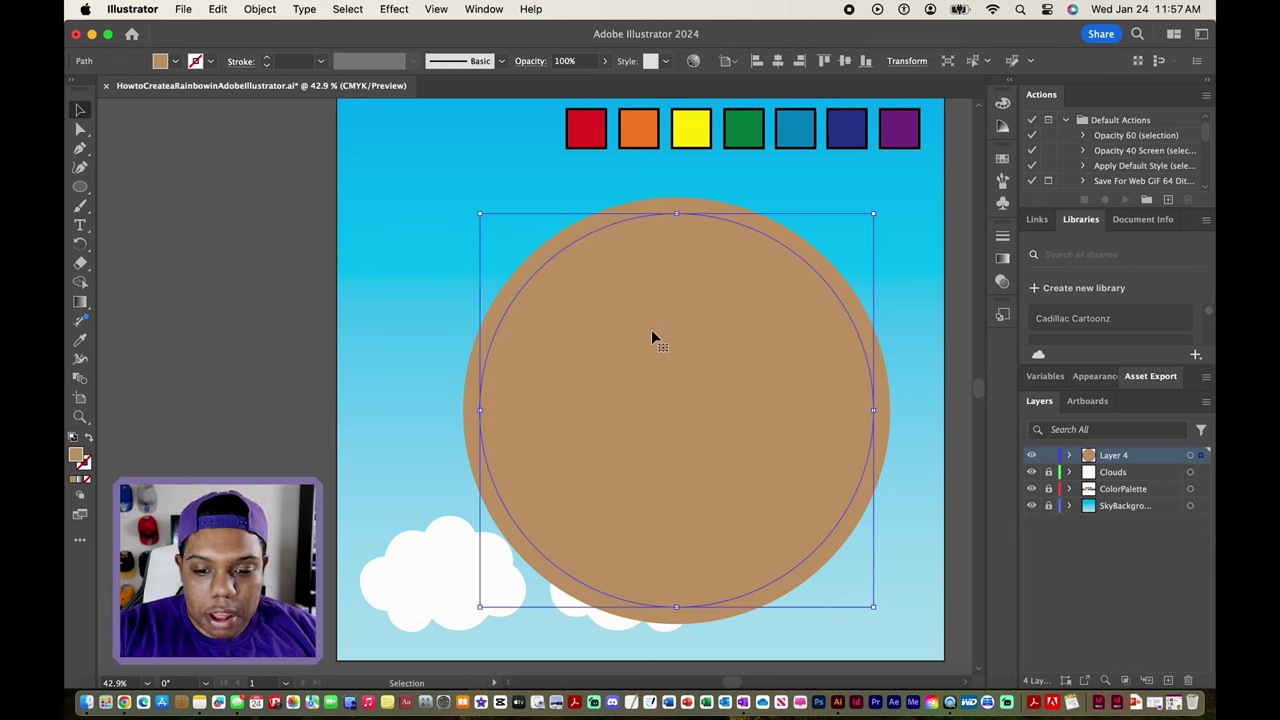
{"action": "key", "text": "BackSpace"}
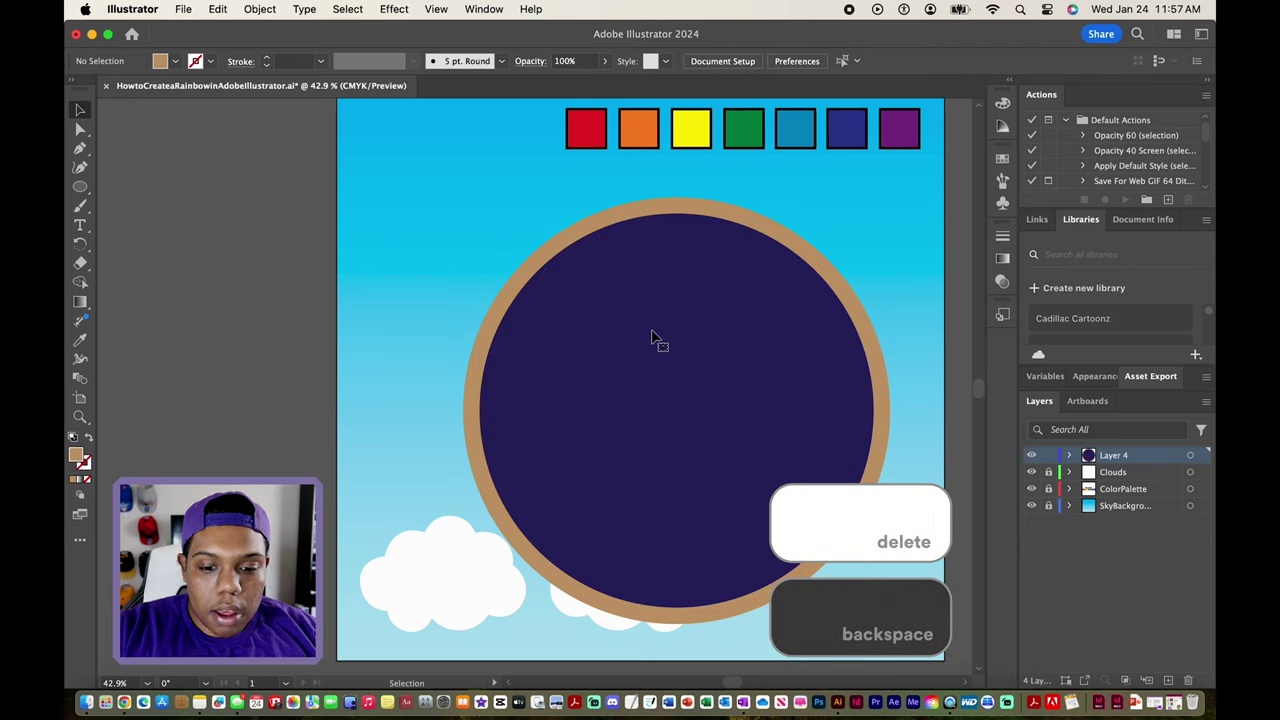
{"action": "left_click", "coordinate": [658, 320]}
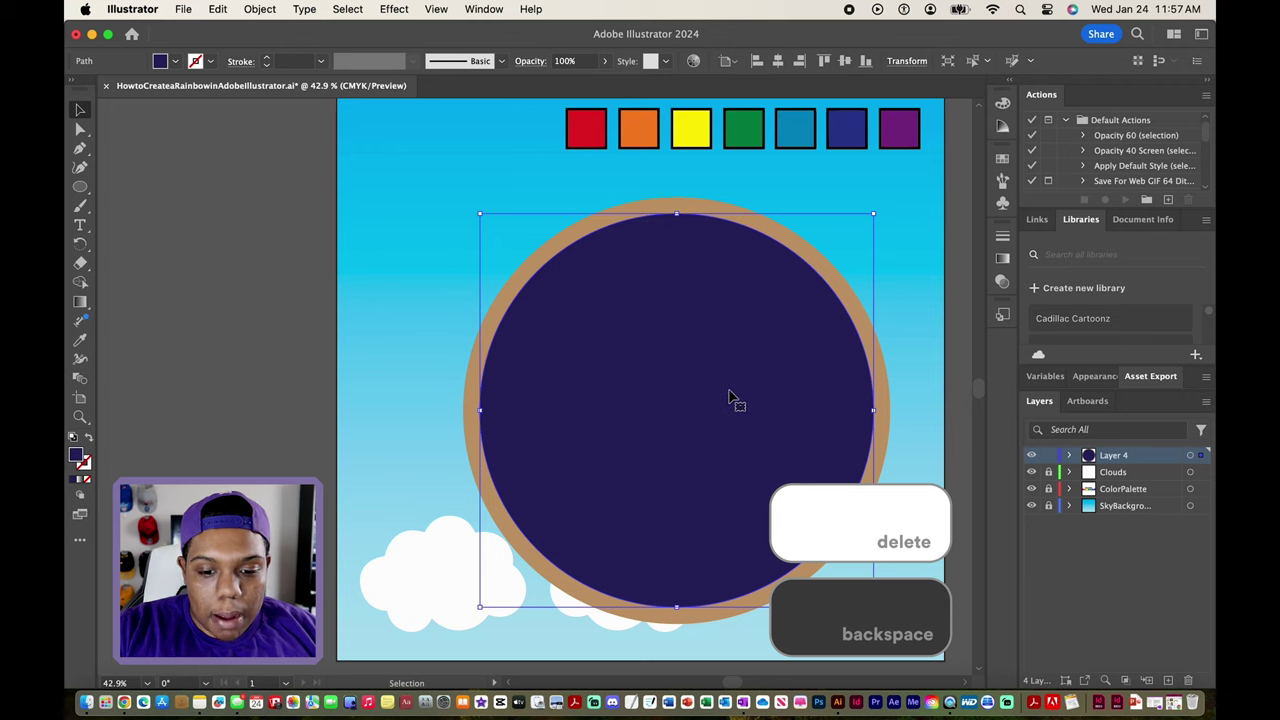
{"action": "key", "text": "BackSpace"}
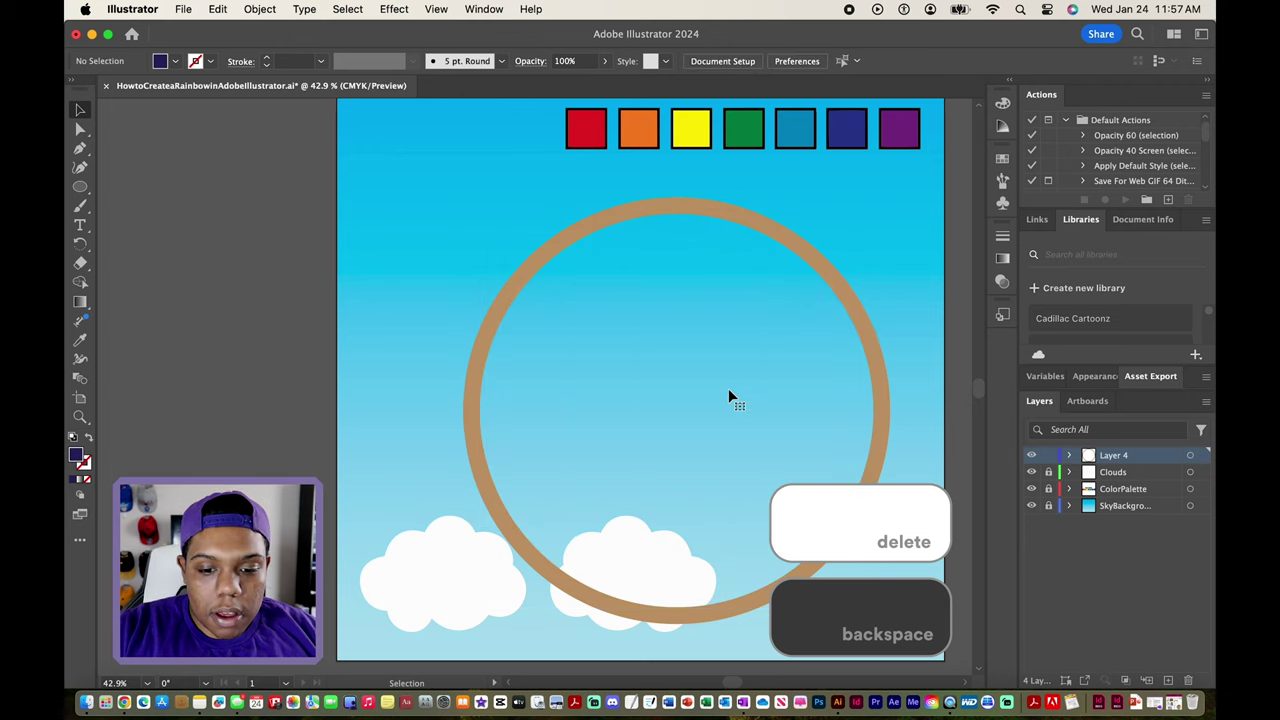
{"action": "left_click", "coordinate": [767, 236]}
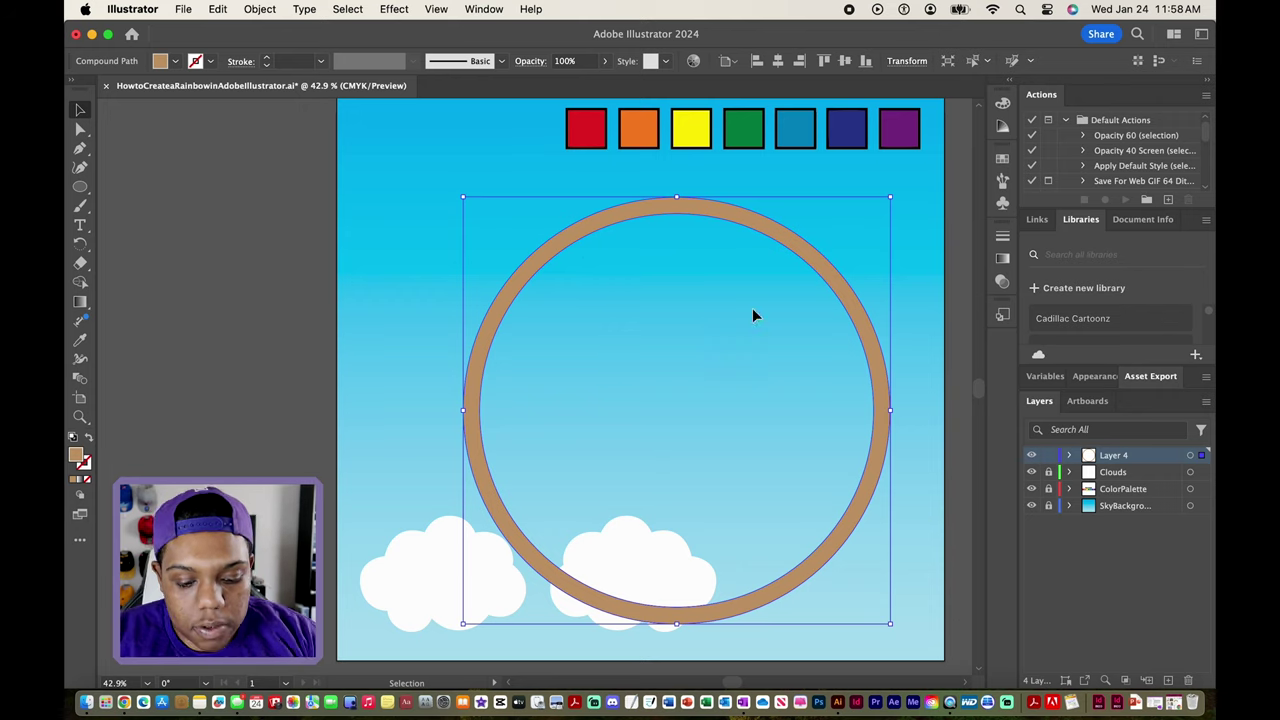
Duplicate the tan ring and shrink the copy proportionally inside the original
{"action": "key", "text": "alt"}
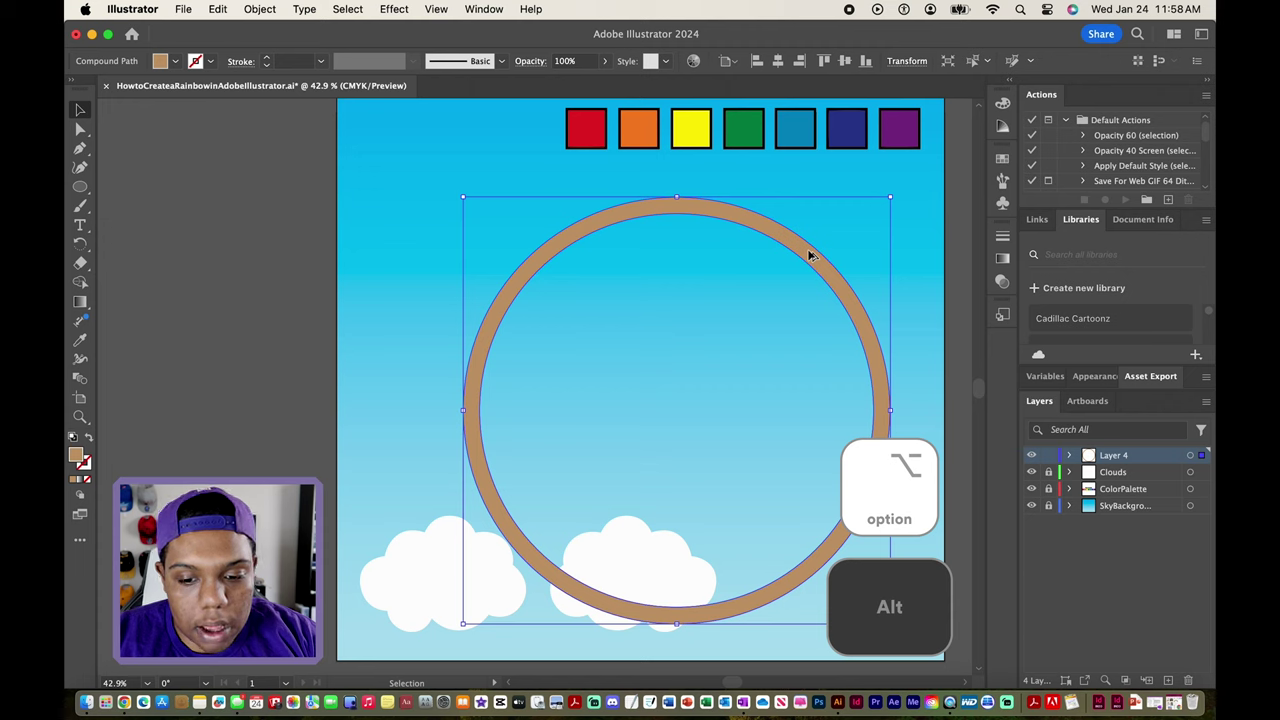
{"action": "left_click_drag", "start_coordinate": [808, 257], "coordinate": [774, 260]}
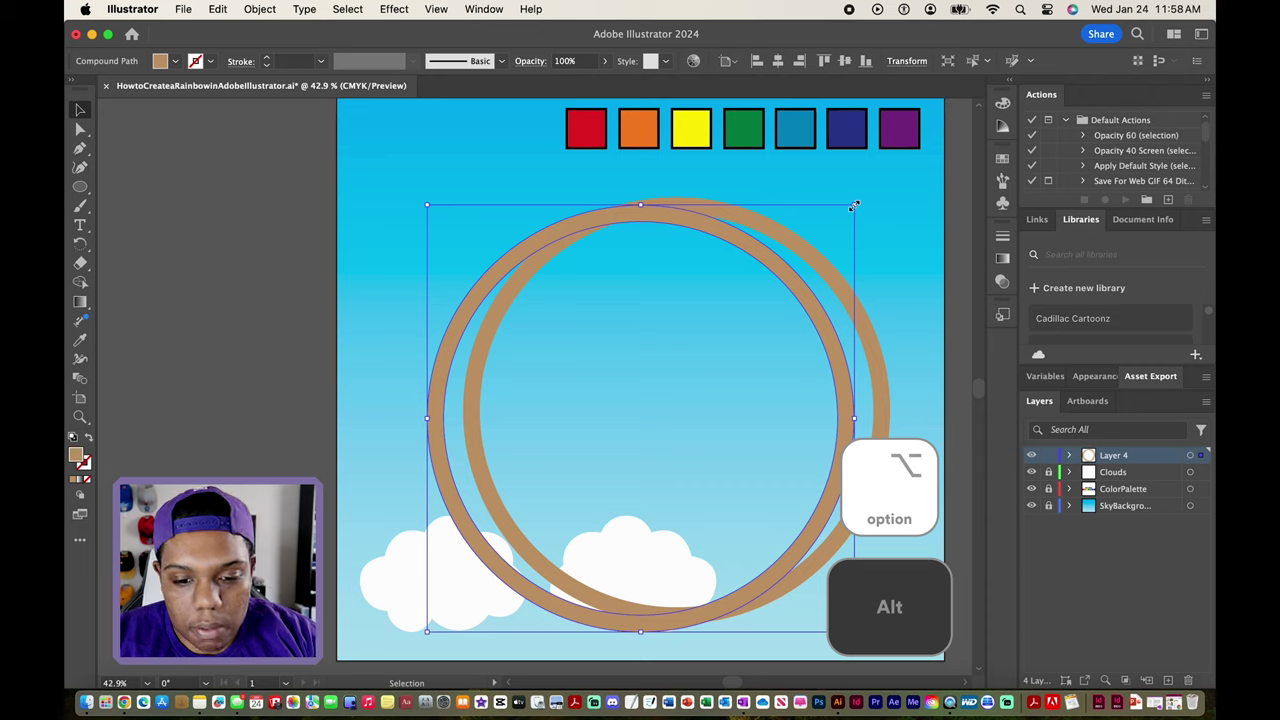
{"action": "left_click_drag", "start_coordinate": [855, 204], "coordinate": [823, 220]}
{"action": "key", "text": "shift"}
{"action": "left_click_drag", "start_coordinate": [729, 274], "coordinate": [780, 257]}
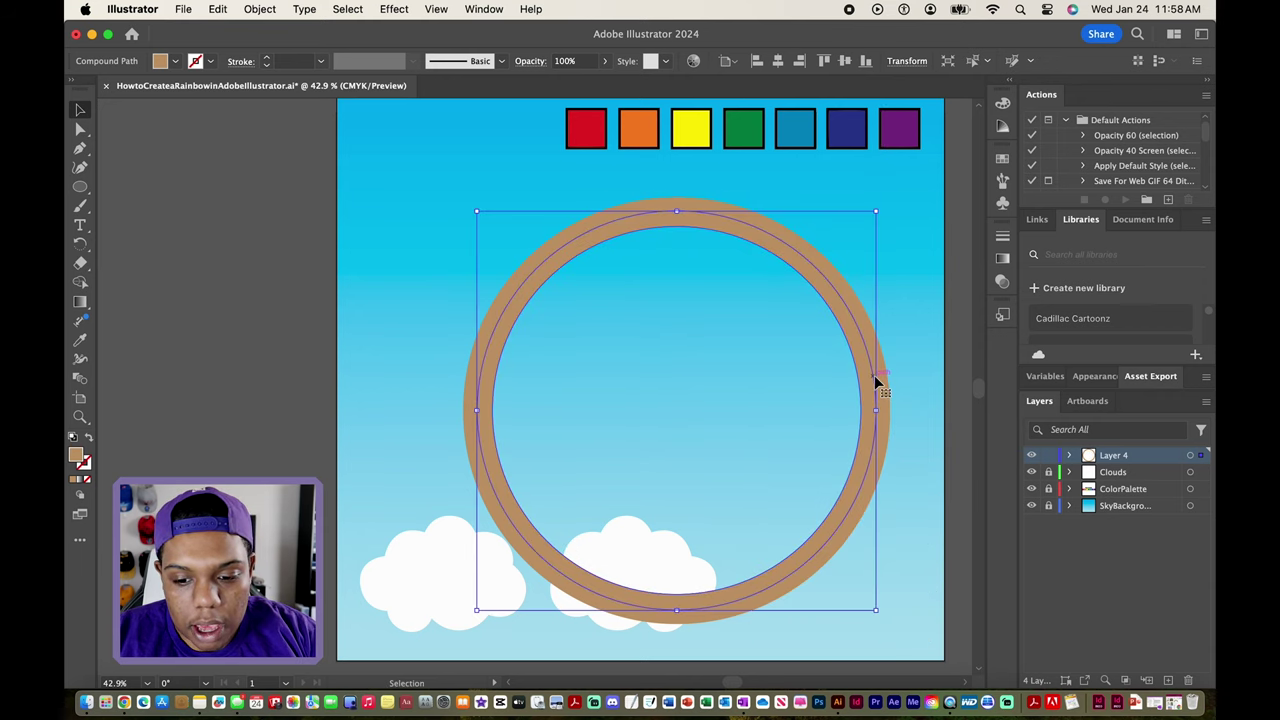
Fine-tune the inner ring's size and position so it sits centred and snug
{"action": "scroll", "coordinate": [843, 208], "scroll_direction": "up", "scroll_amount": 2}
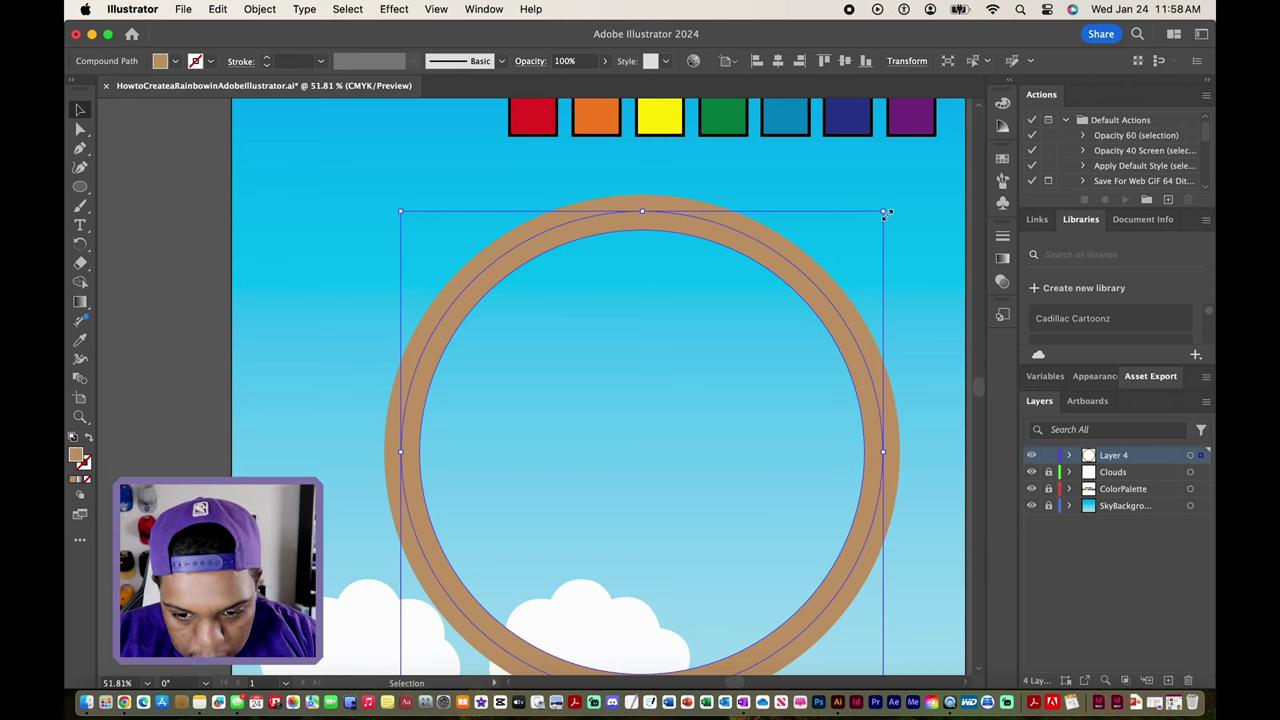
{"action": "left_click_drag", "start_coordinate": [885, 213], "coordinate": [880, 214]}
{"action": "scroll", "coordinate": [398, 544], "scroll_direction": "down", "scroll_amount": 3}
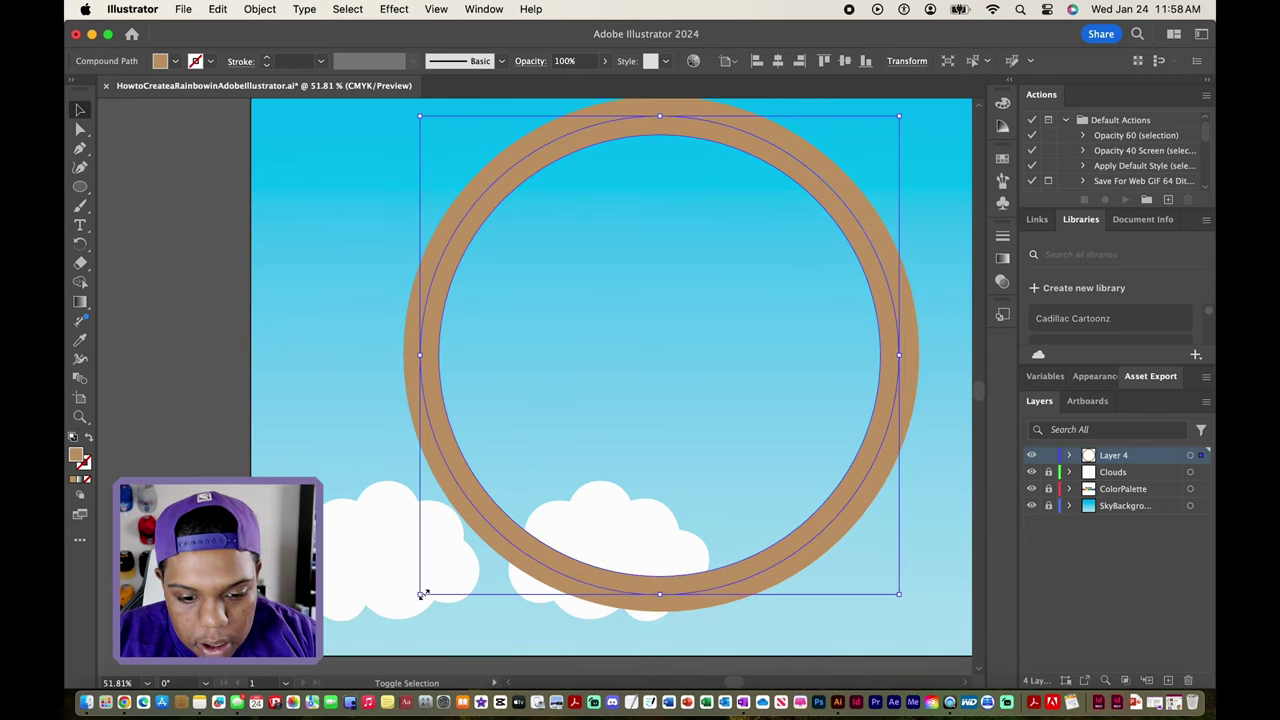
{"action": "left_click_drag", "start_coordinate": [421, 594], "coordinate": [424, 591]}
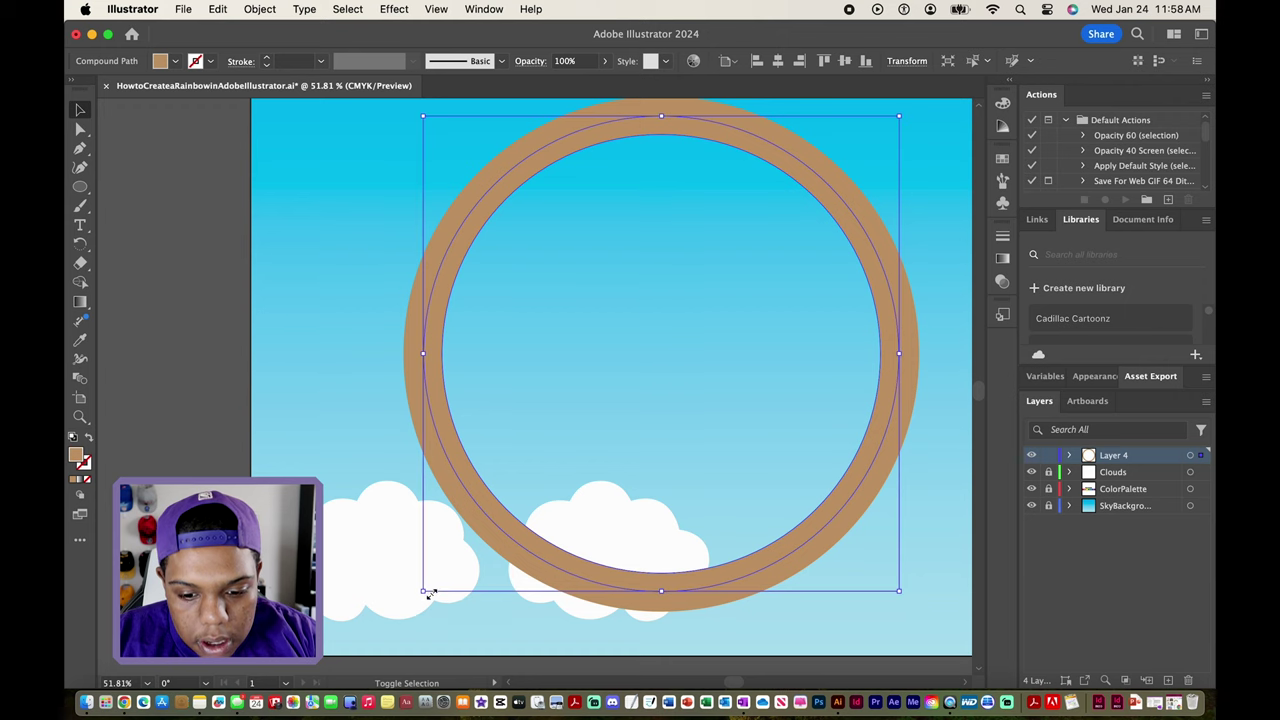
{"action": "left_click", "coordinate": [791, 620]}
{"action": "scroll", "coordinate": [791, 620], "scroll_direction": "down", "scroll_amount": 1}
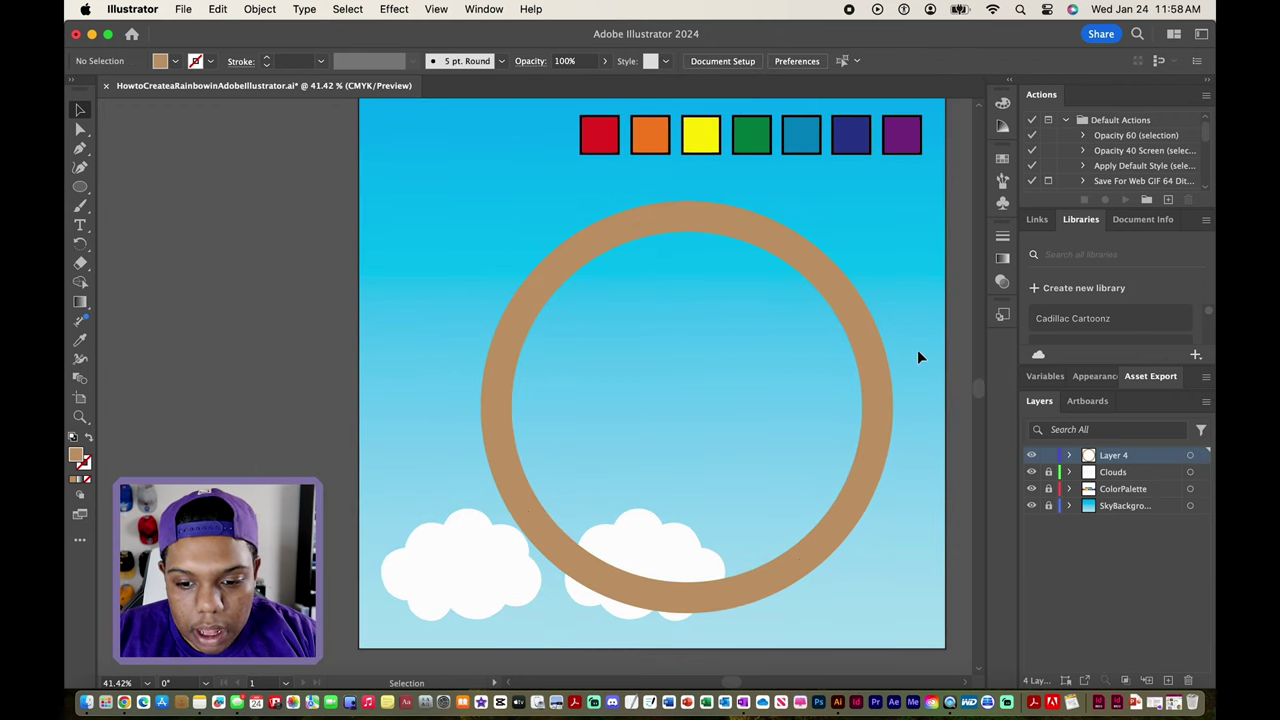
{"action": "left_click", "coordinate": [877, 353]}
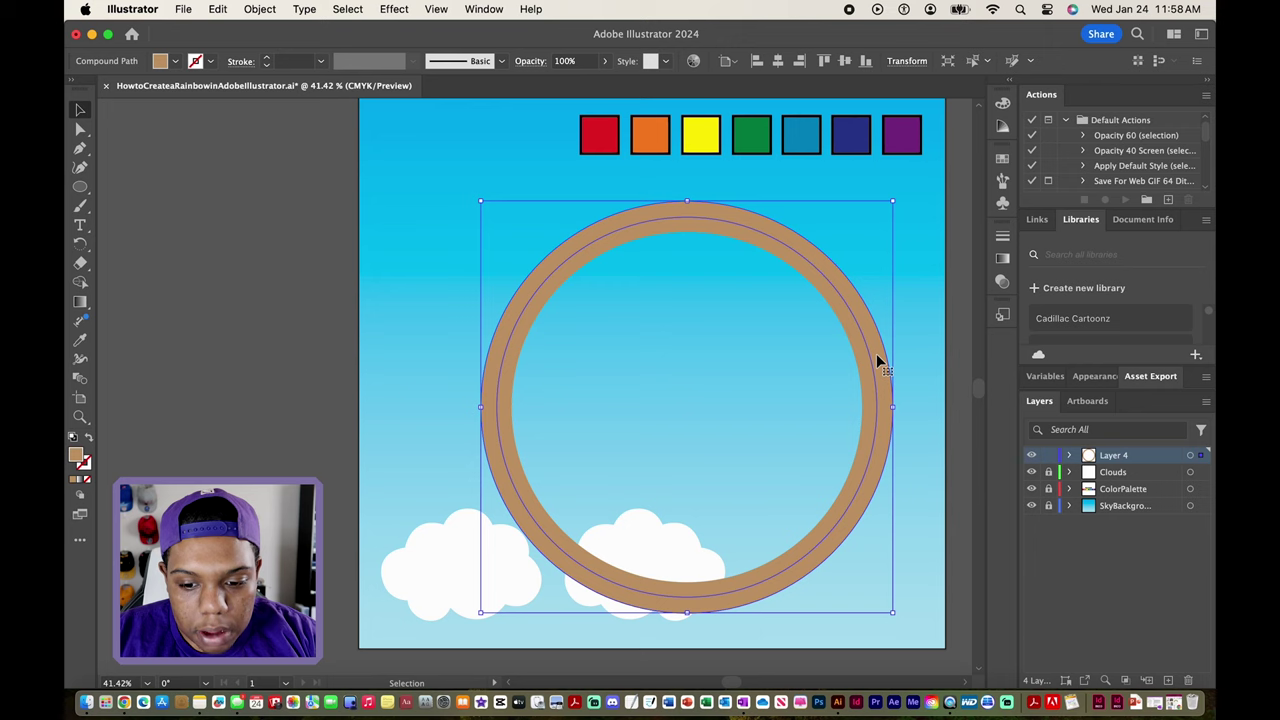
{"action": "left_click_drag", "start_coordinate": [876, 353], "coordinate": [860, 363]}
{"action": "left_click", "coordinate": [955, 319]}
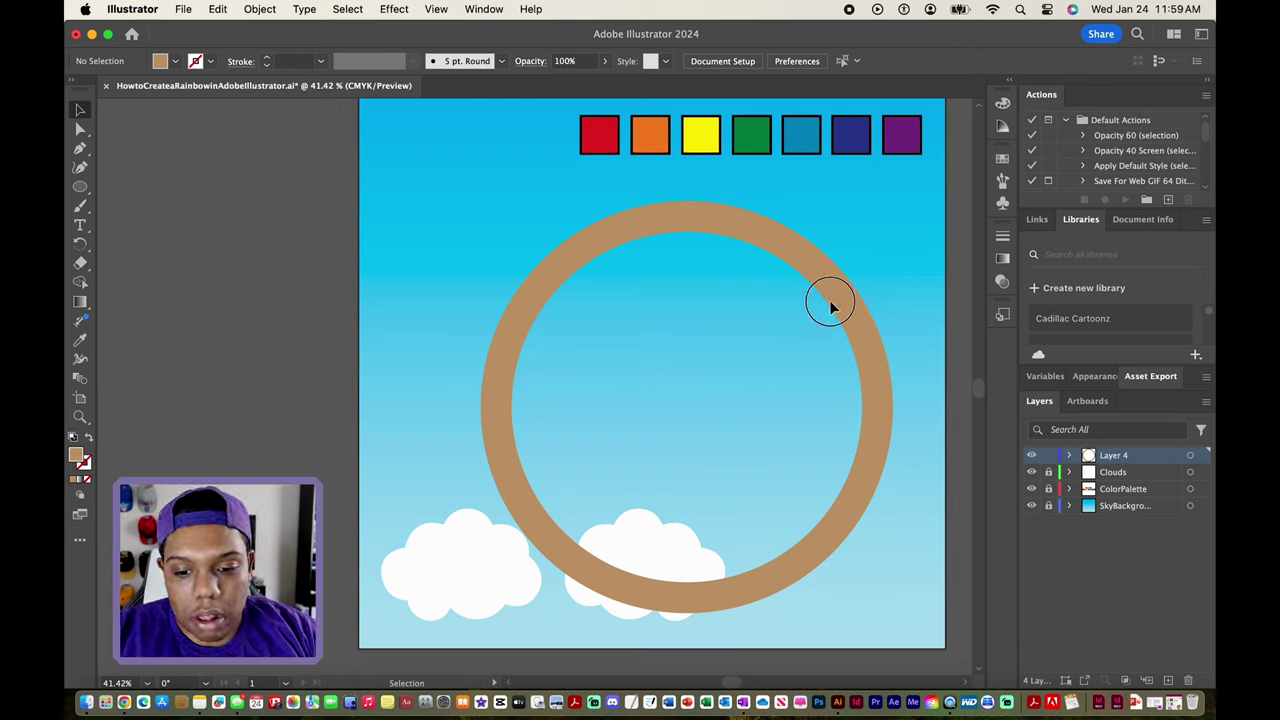
Copy the inner ring, scale it to 618.14 px and centre it inside the others
{"action": "left_click", "coordinate": [784, 345]}
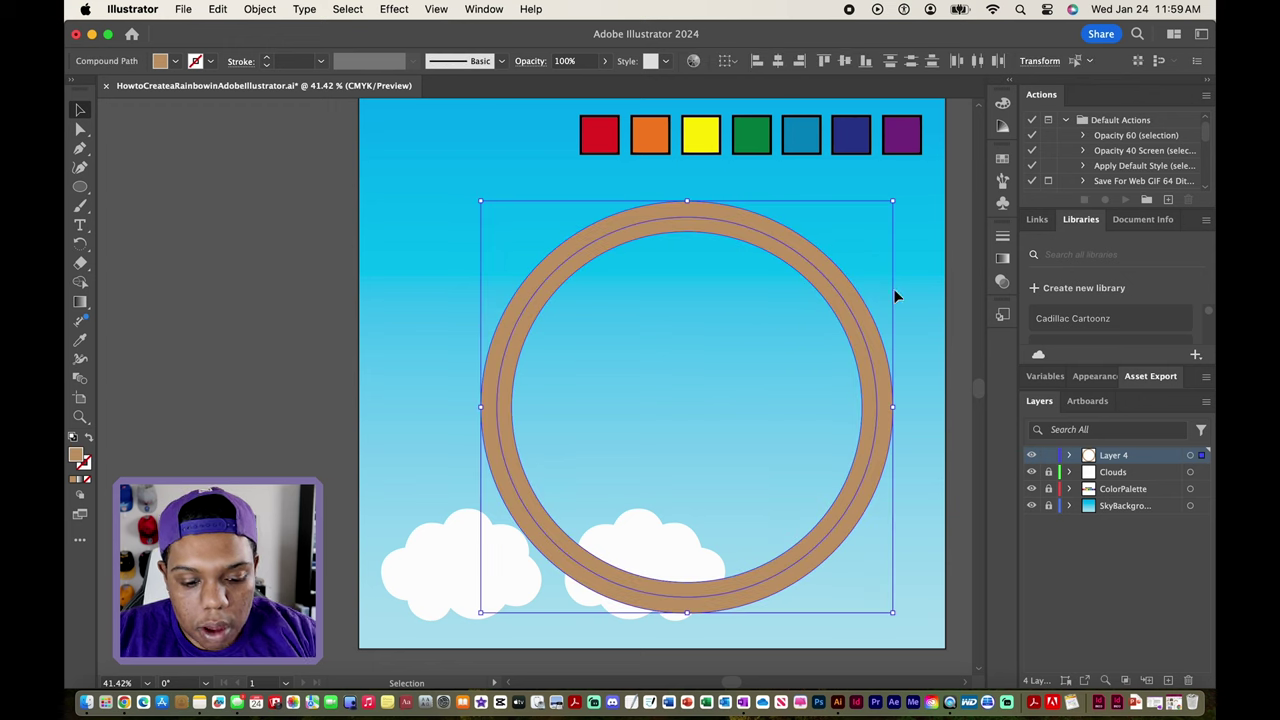
{"action": "key", "text": "alt"}
{"action": "left_click_drag", "start_coordinate": [851, 291], "coordinate": [809, 289]}
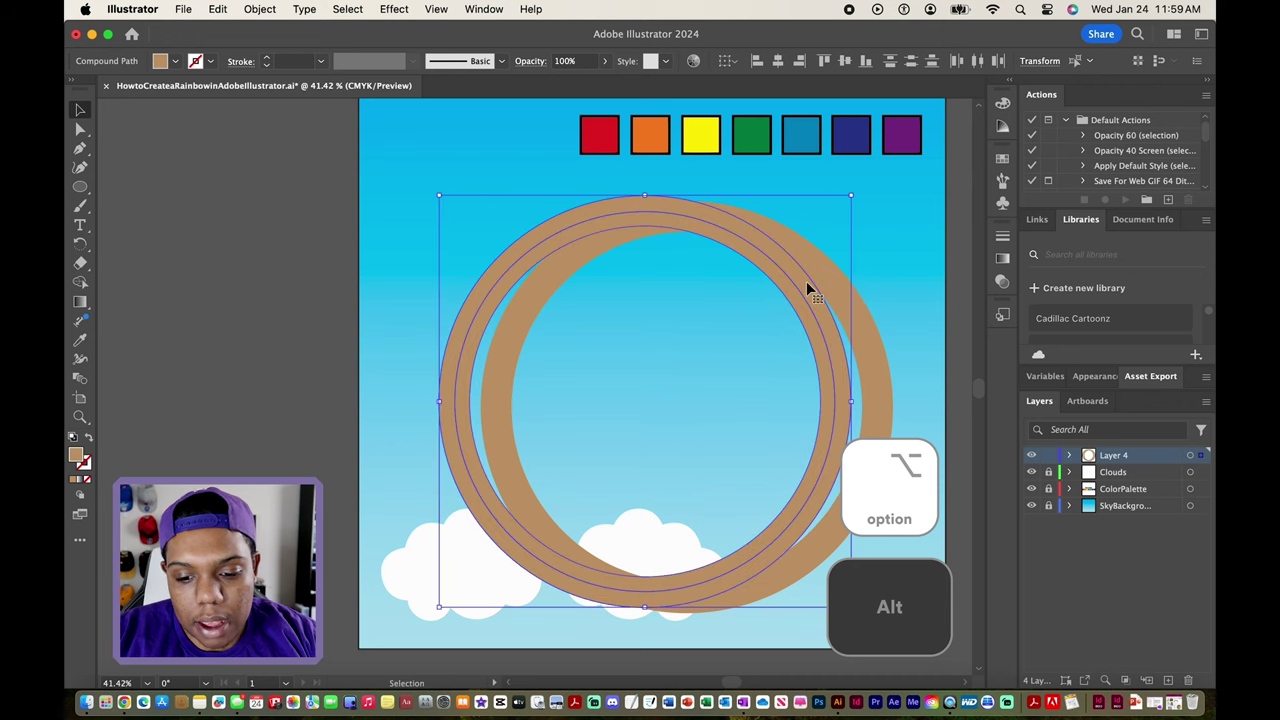
{"action": "left_click_drag", "start_coordinate": [840, 602], "coordinate": [798, 567]}
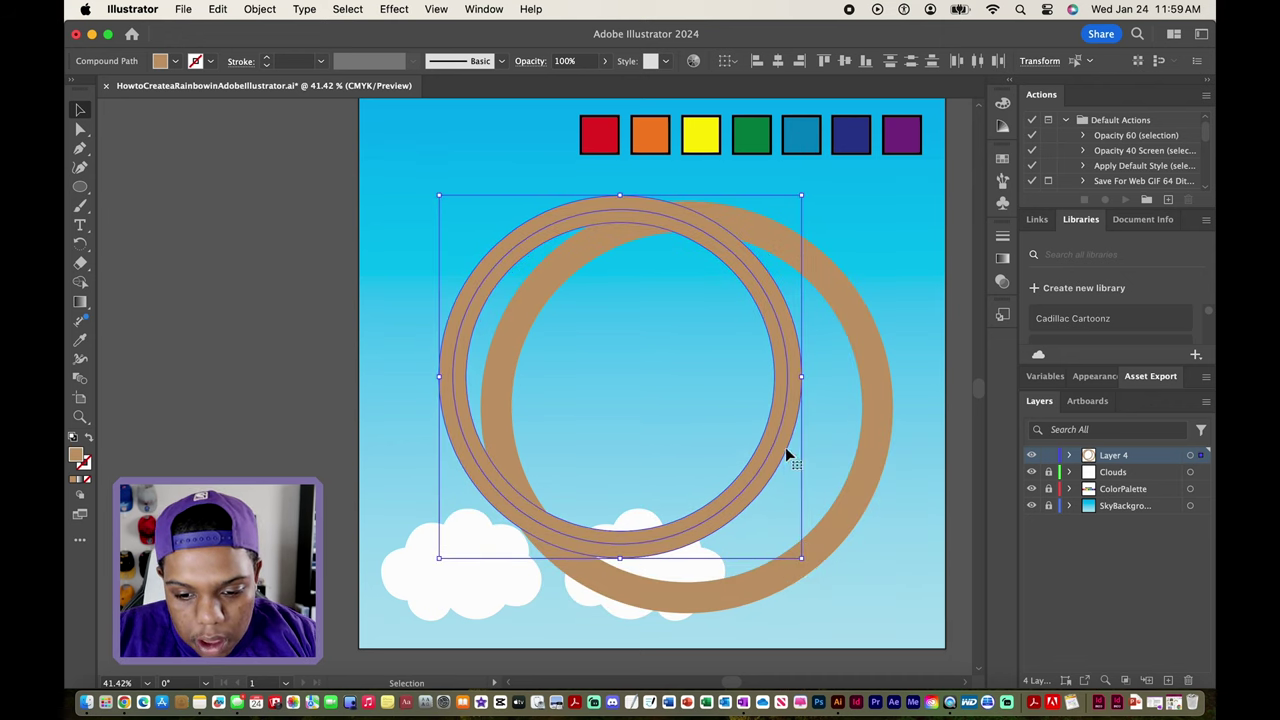
{"action": "left_click_drag", "start_coordinate": [785, 449], "coordinate": [852, 478]}
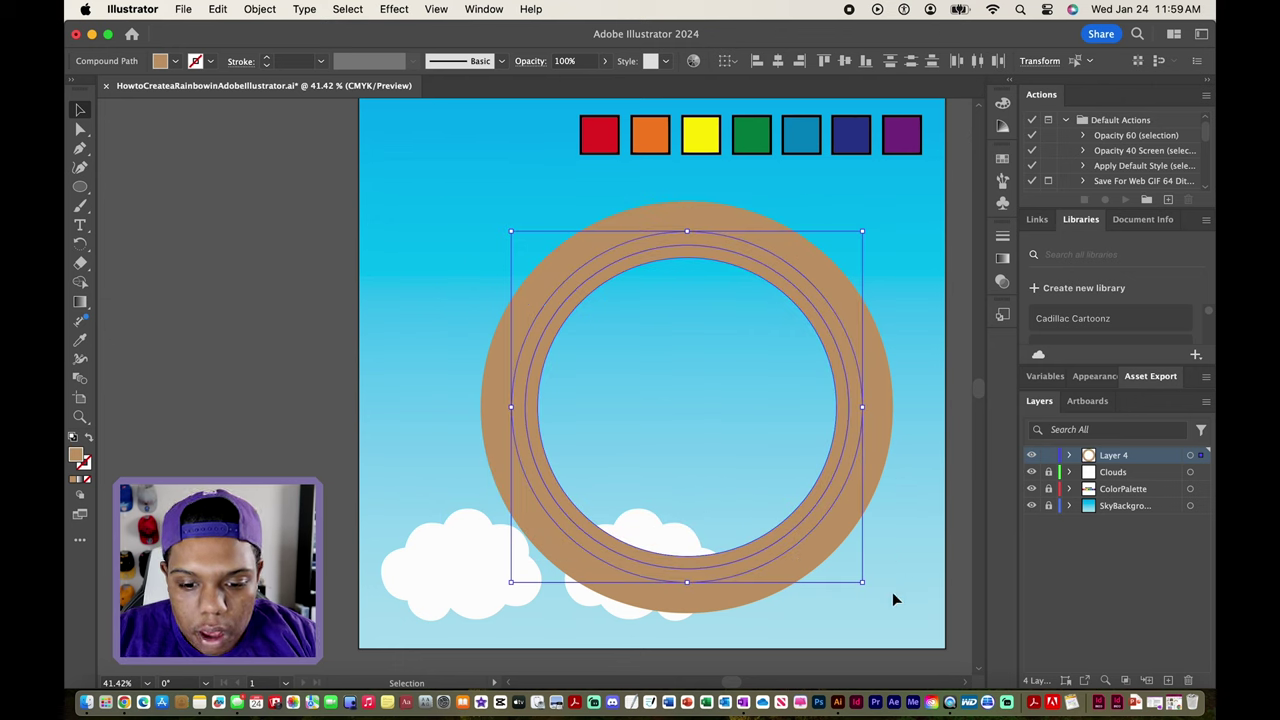
{"action": "left_click", "coordinate": [926, 563]}
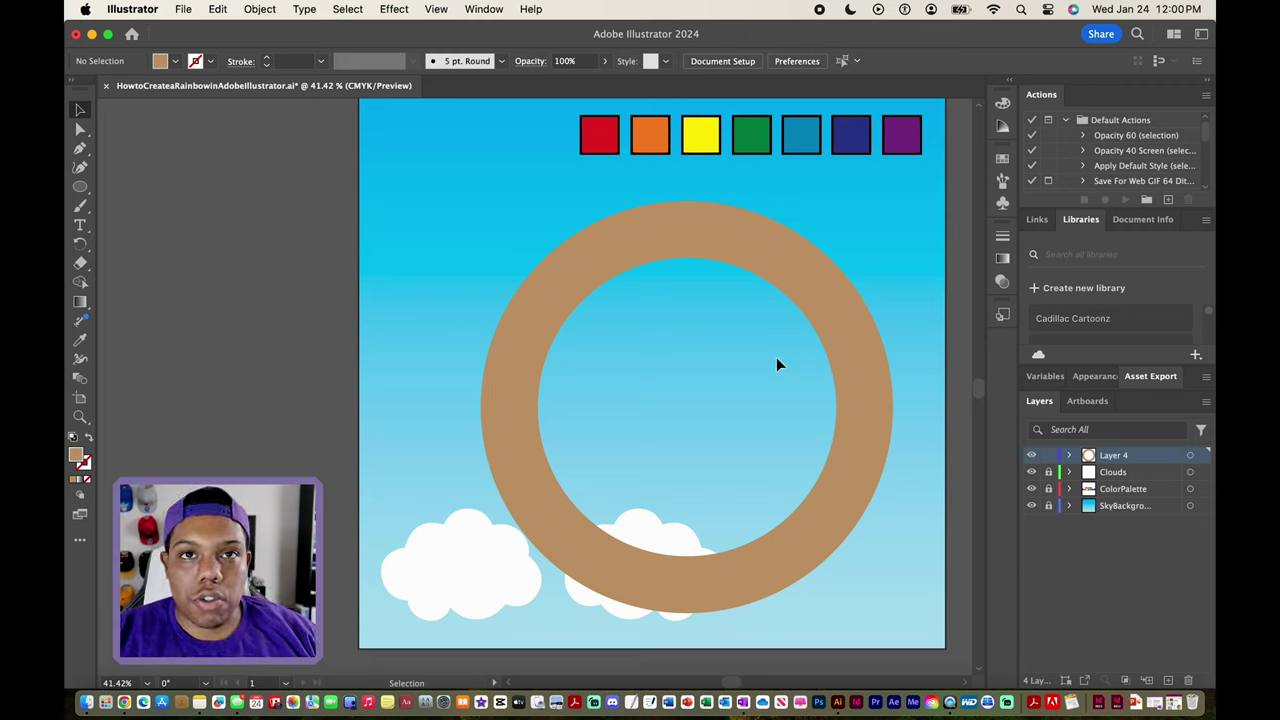
Copy four selected rings, scale them to 584.58 px and centre them inside the band
{"action": "left_click", "coordinate": [824, 336]}
{"action": "left_click", "coordinate": [833, 328], "text": "shift"}
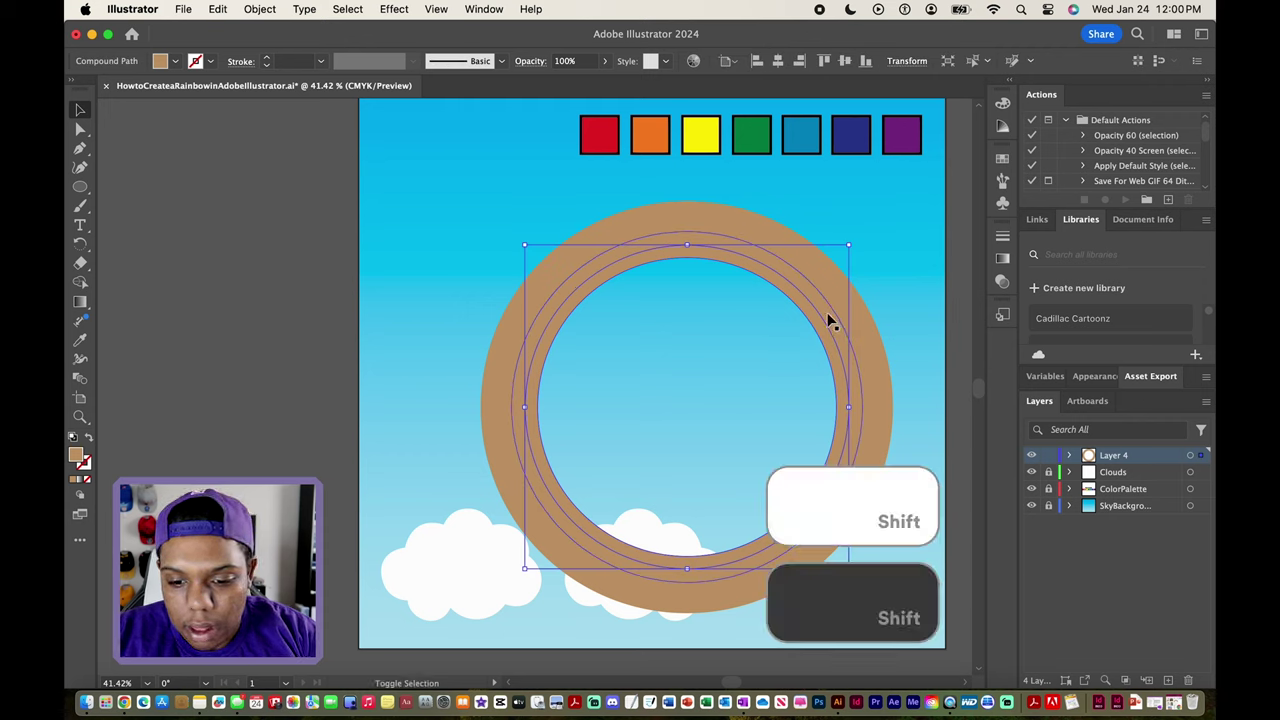
{"action": "left_click", "coordinate": [830, 321], "text": "shift"}
{"action": "left_click", "coordinate": [840, 302], "text": "shift"}
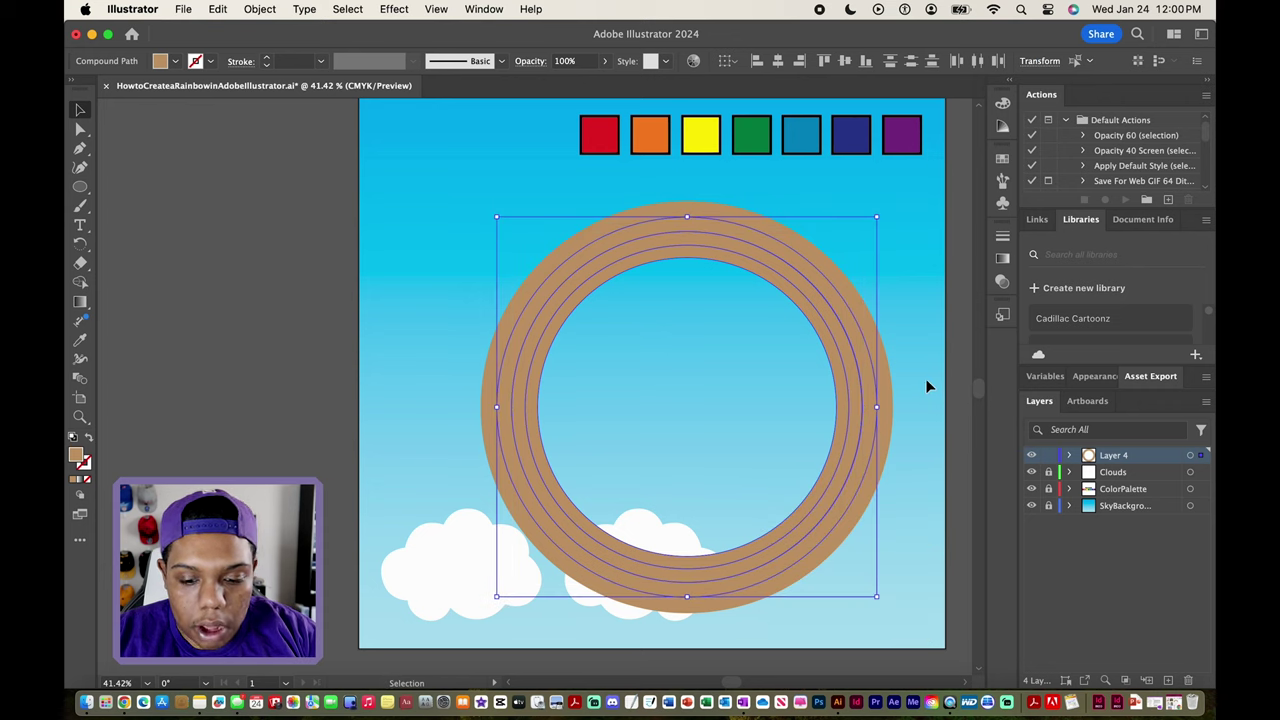
{"action": "key", "text": "alt"}
{"action": "left_click_drag", "start_coordinate": [843, 320], "coordinate": [806, 318]}
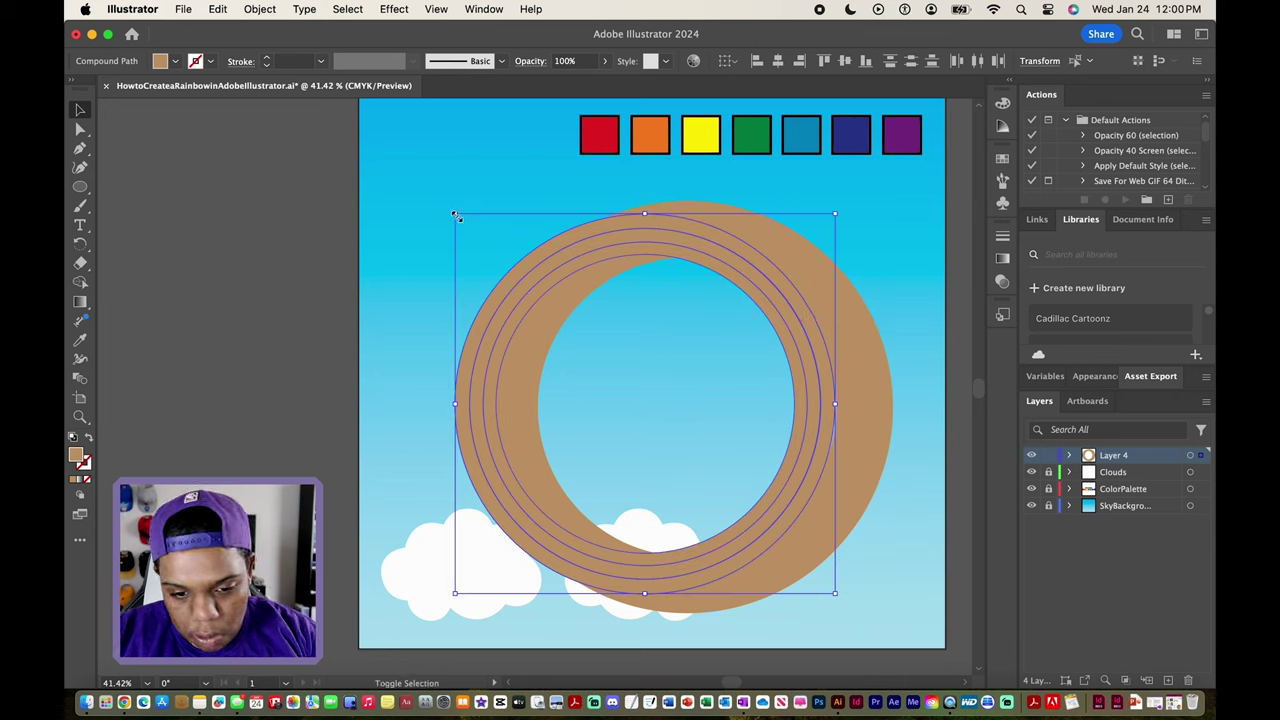
{"action": "key", "text": "shift"}
{"action": "left_click_drag", "start_coordinate": [455, 213], "coordinate": [531, 291]}
{"action": "left_click_drag", "start_coordinate": [689, 325], "coordinate": [689, 294]}
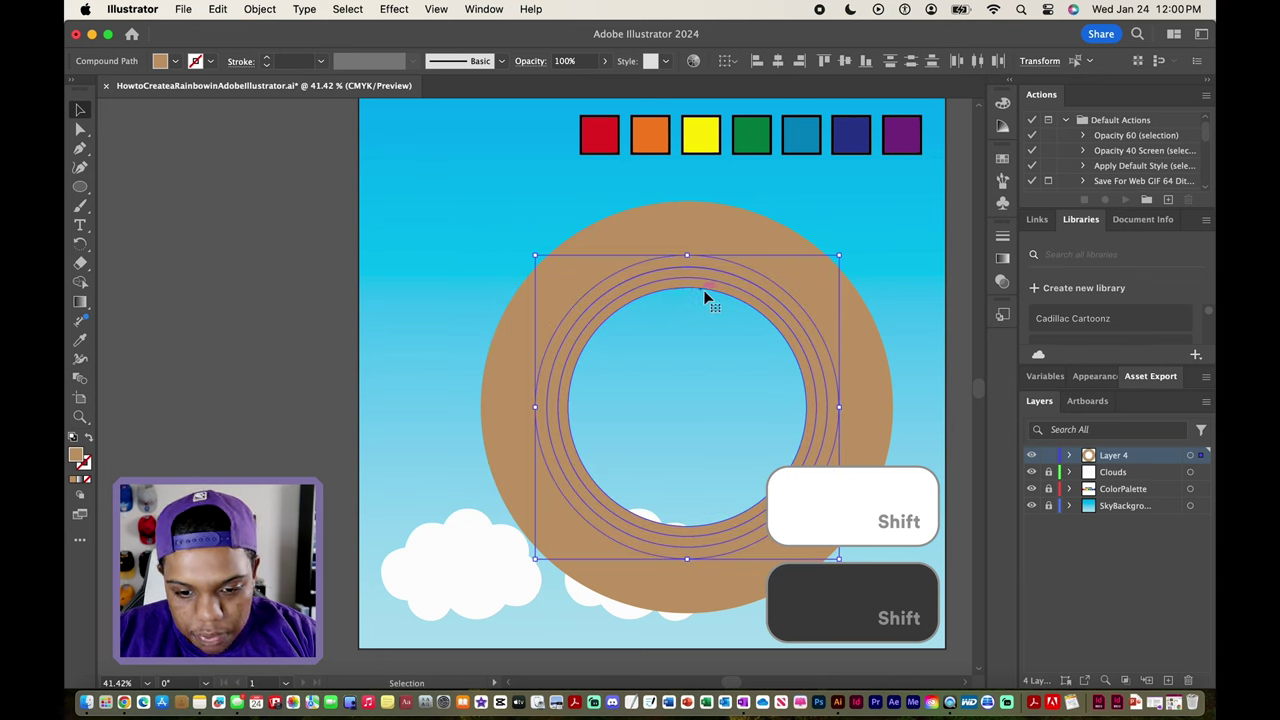
{"action": "mouse_move", "coordinate": [838, 330]}
{"action": "left_mouse_down"}
{"action": "mouse_move", "coordinate": [886, 334]}
{"action": "mouse_move", "coordinate": [840, 355]}
{"action": "left_mouse_up"}
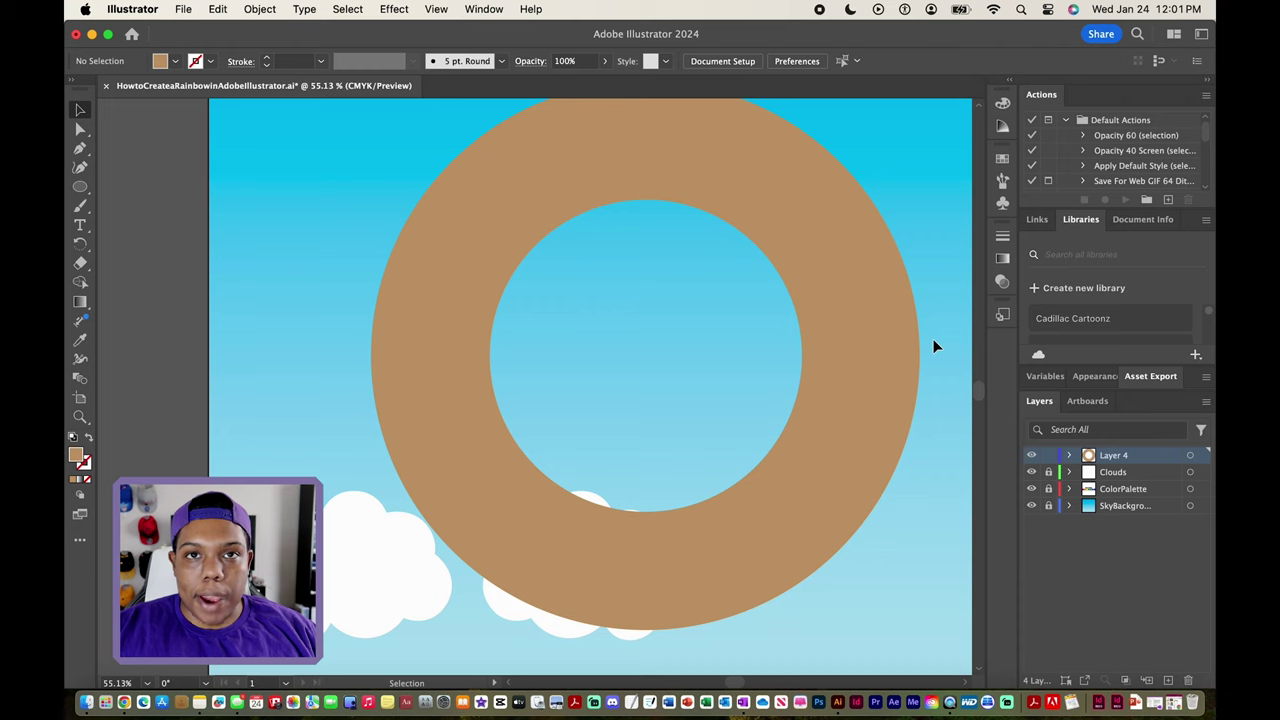
{"action": "scroll", "coordinate": [934, 346], "scroll_direction": "down", "scroll_amount": 2}
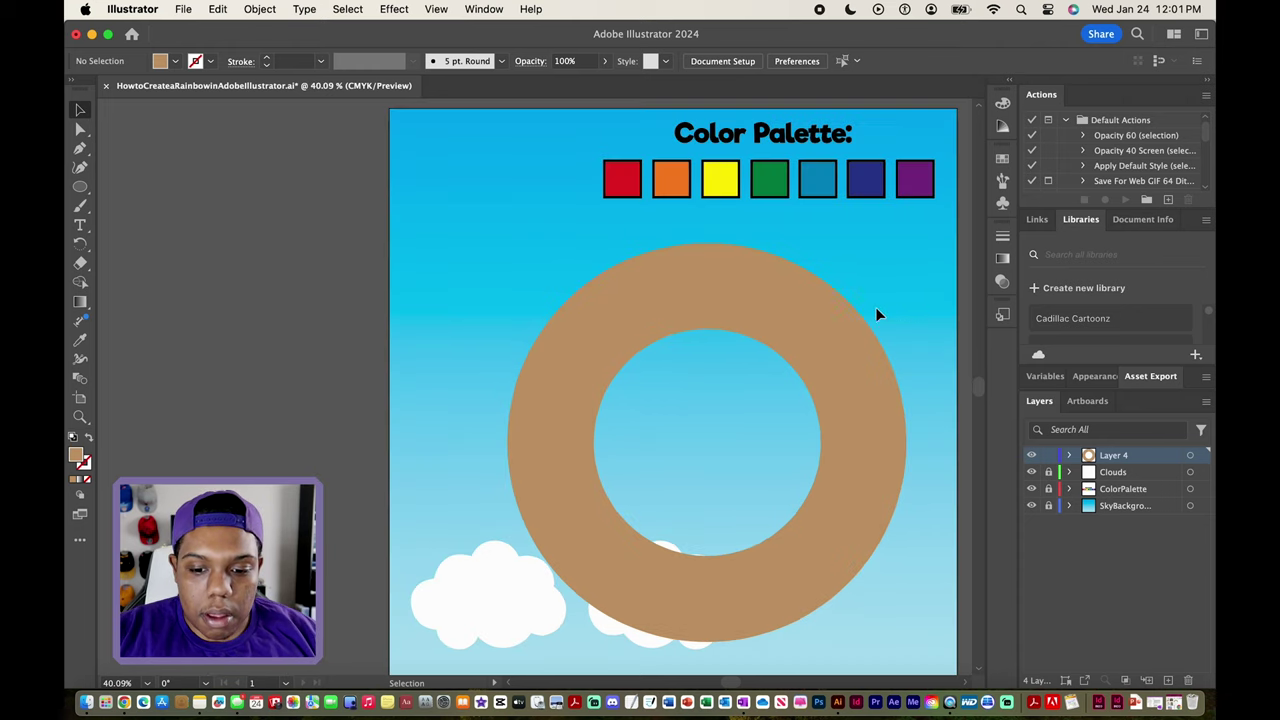
{"action": "left_click", "coordinate": [842, 312]}
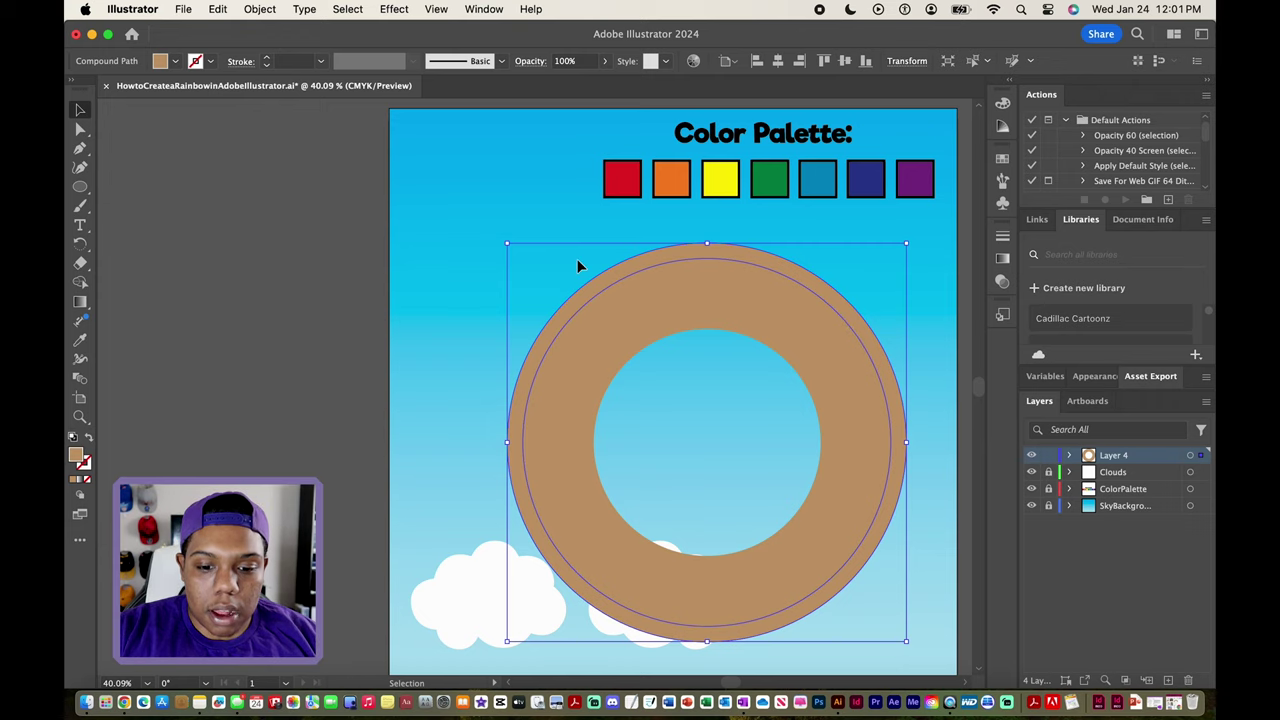
Sample the palette's red swatch onto the outermost ring with the Eyedropper
{"action": "left_click", "coordinate": [84, 344]}
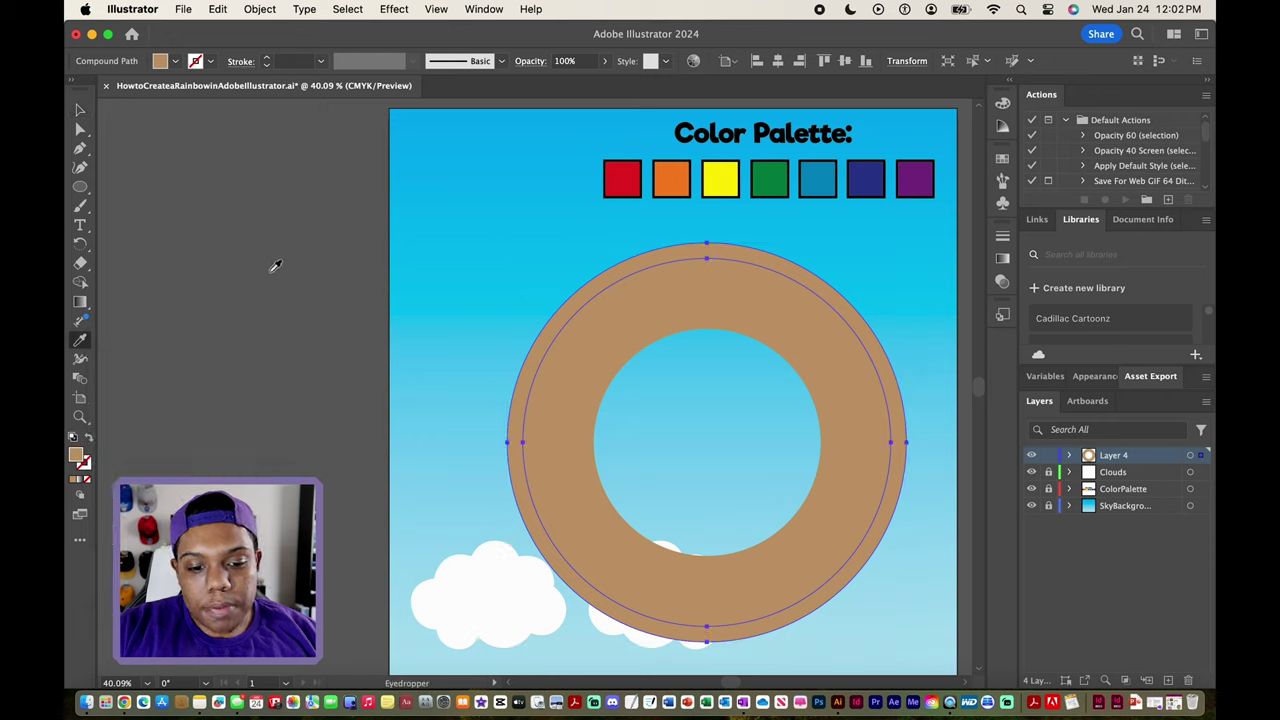
{"action": "left_click", "coordinate": [632, 166]}
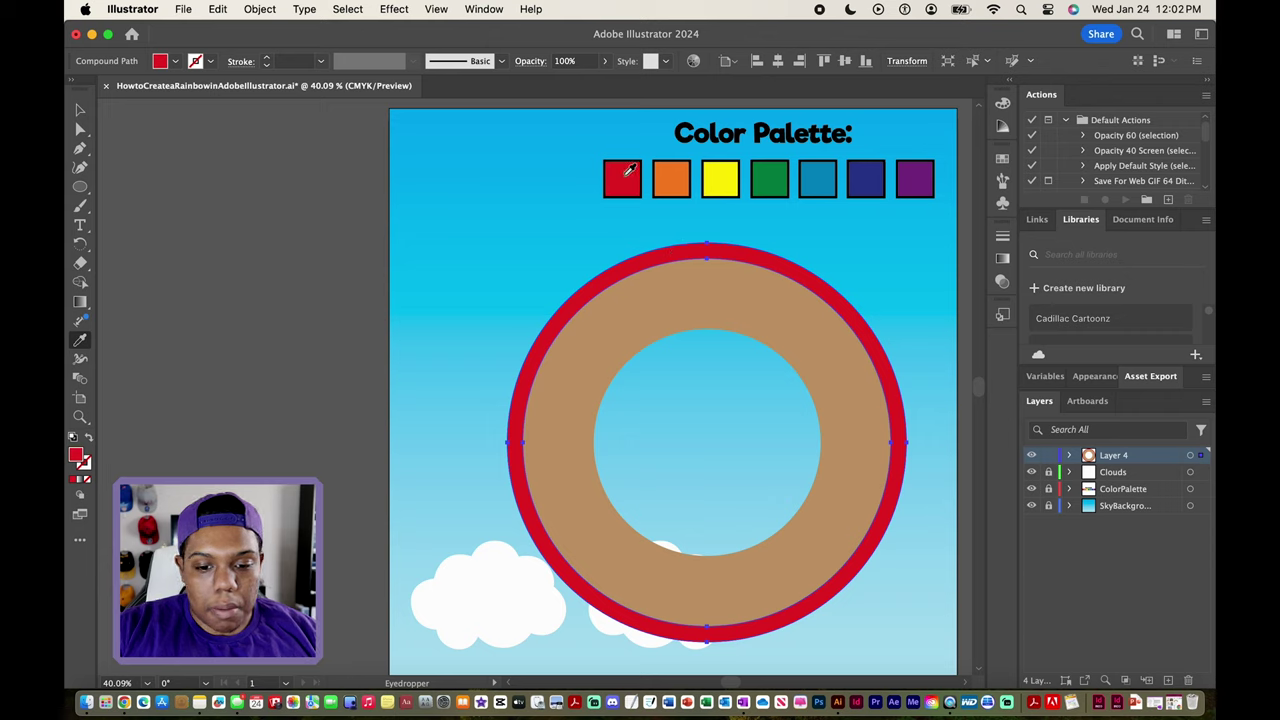
{"action": "key", "text": "super+shift+a"}
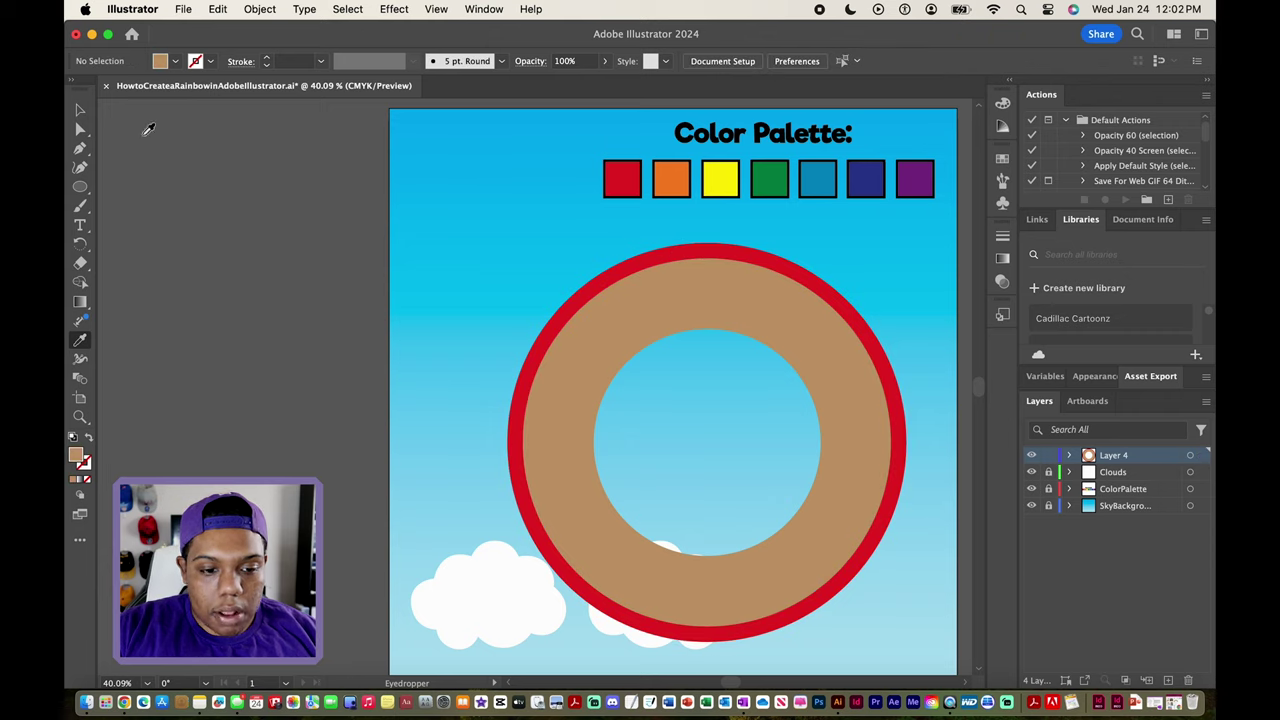
{"action": "left_click", "coordinate": [80, 110]}
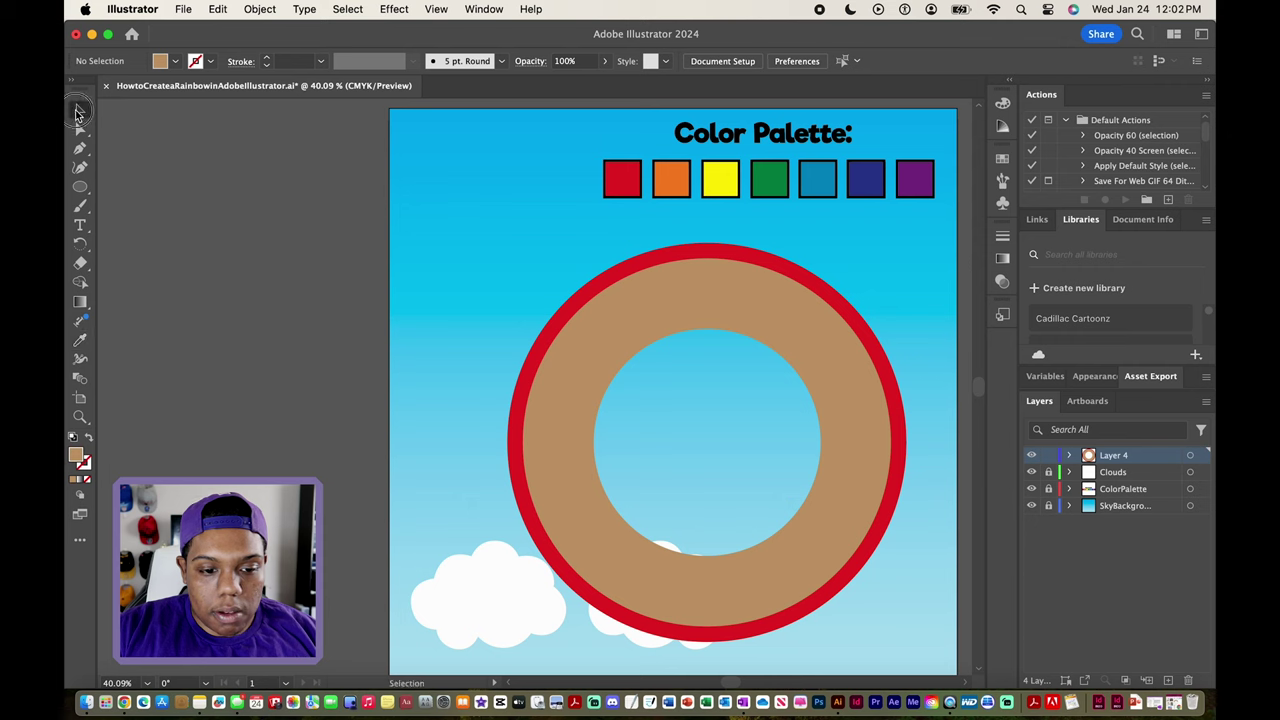
{"action": "left_click", "coordinate": [641, 277]}
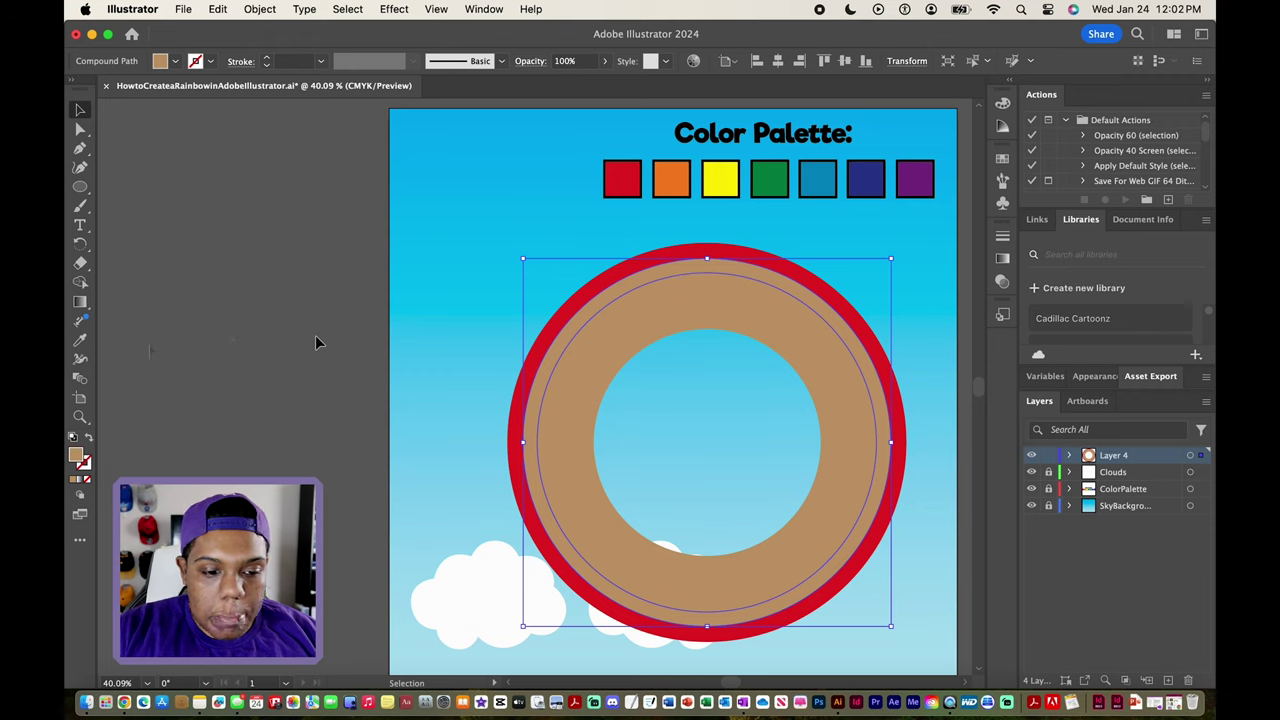
Colour the second and third rings orange and yellow from the palette
{"action": "left_click", "coordinate": [80, 340]}
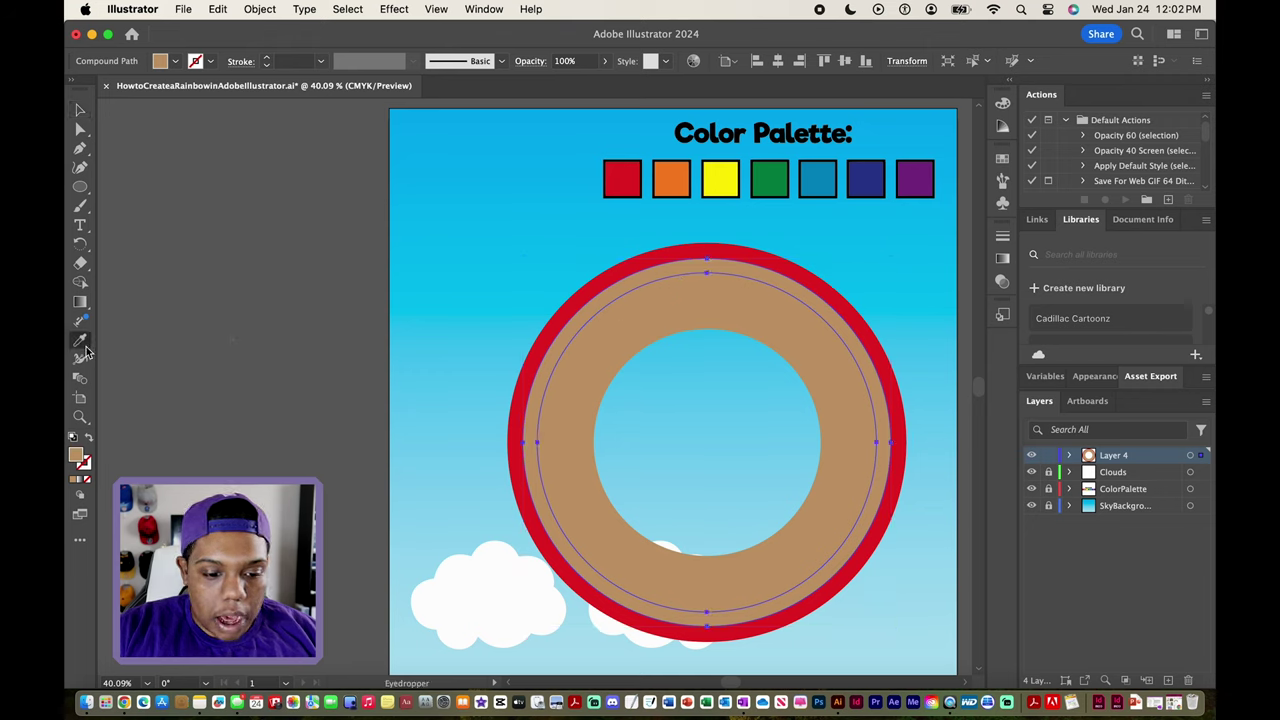
{"action": "left_click", "coordinate": [676, 170]}
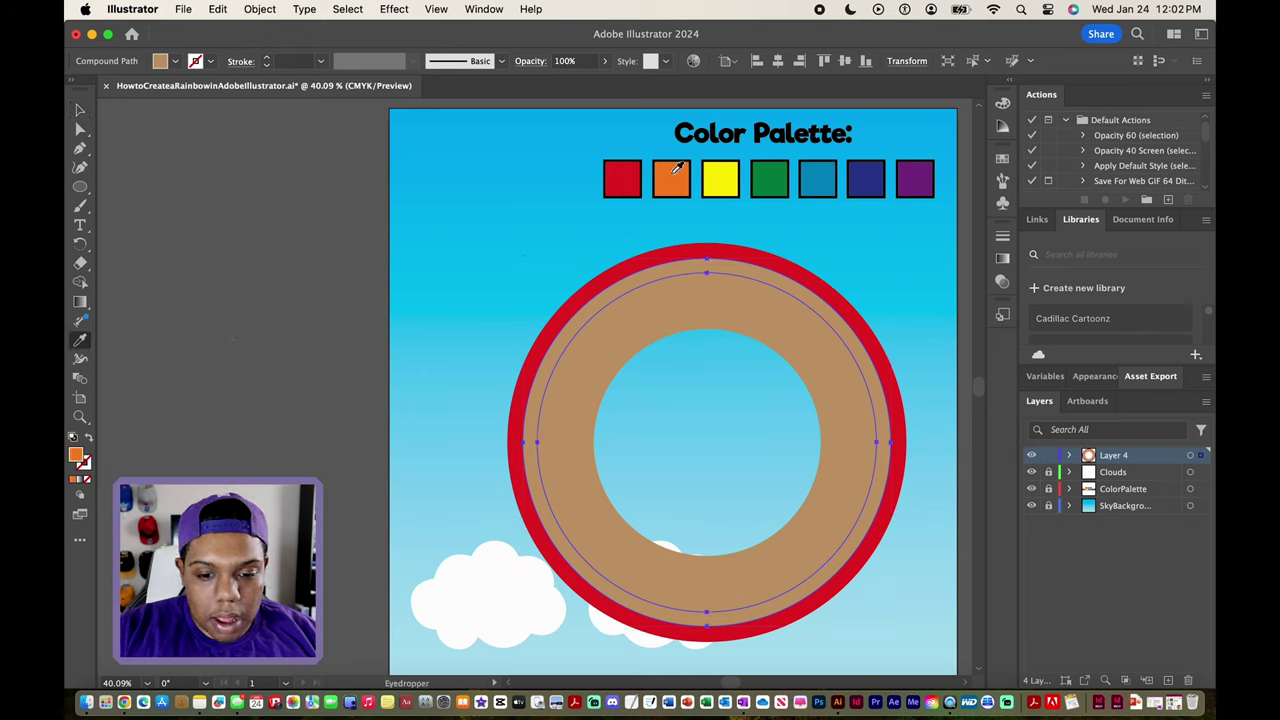
{"action": "left_click", "coordinate": [80, 109]}
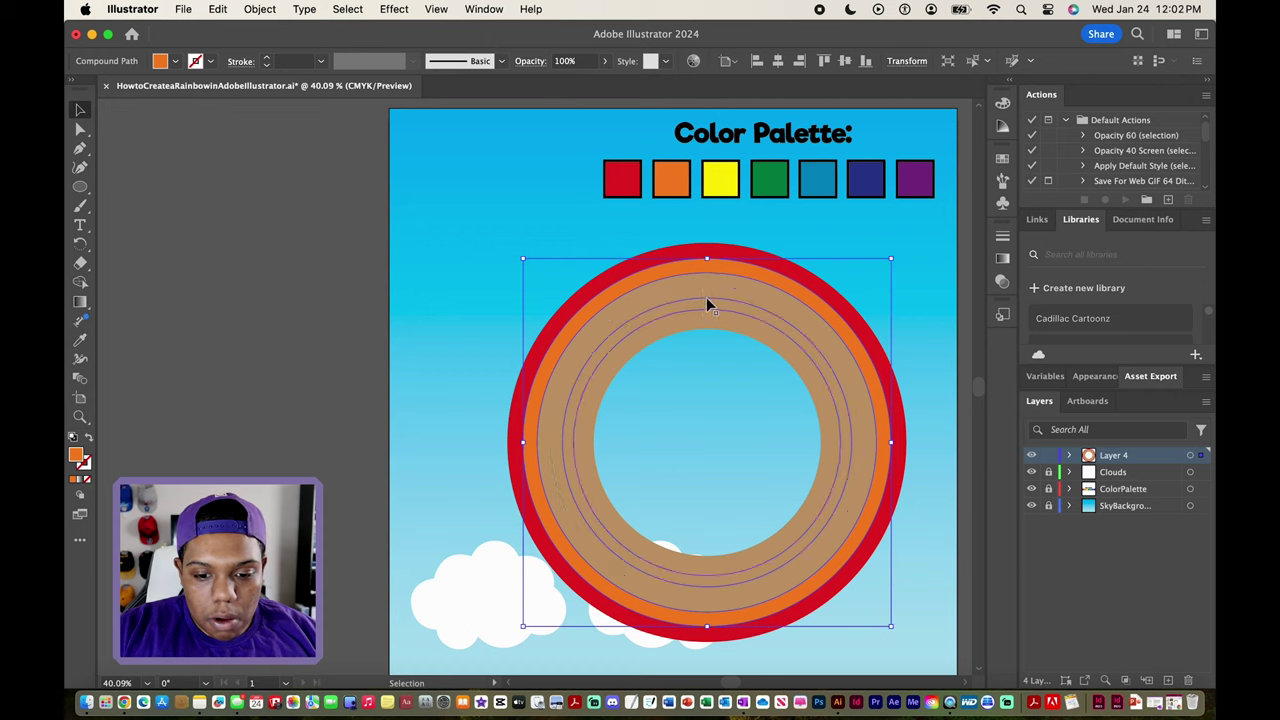
{"action": "left_click", "coordinate": [640, 289]}
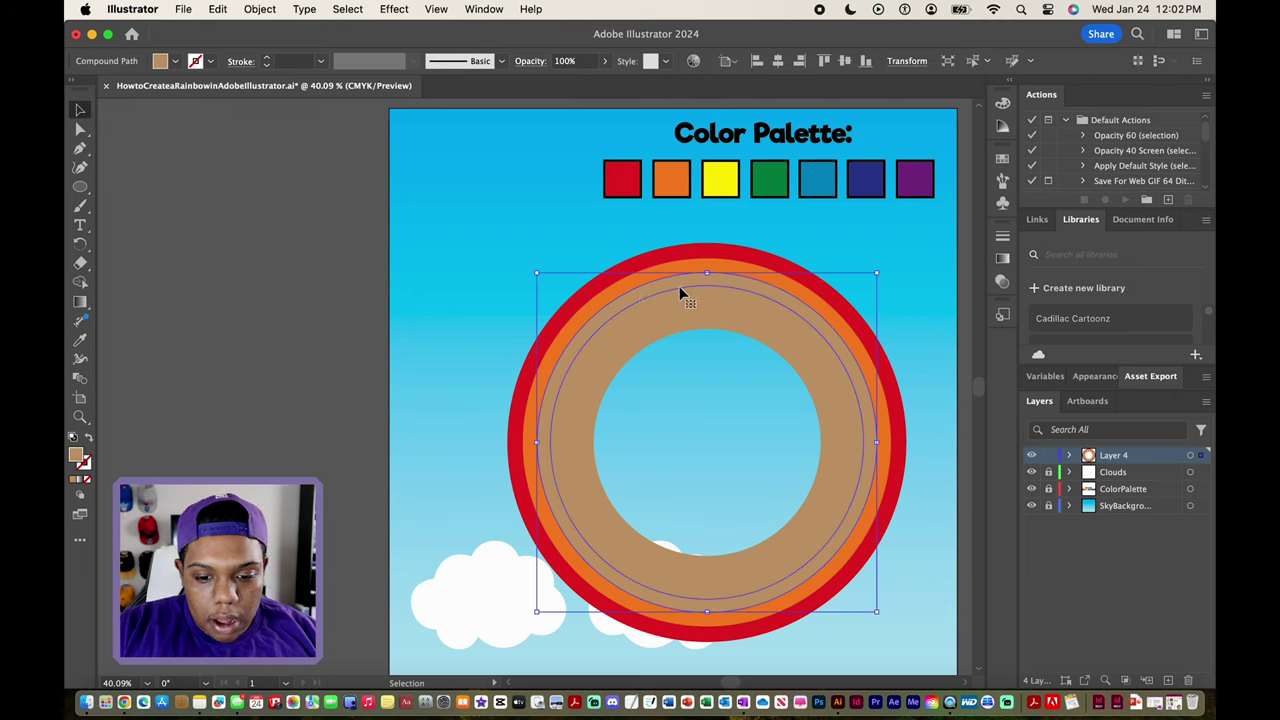
{"action": "left_click", "coordinate": [81, 342]}
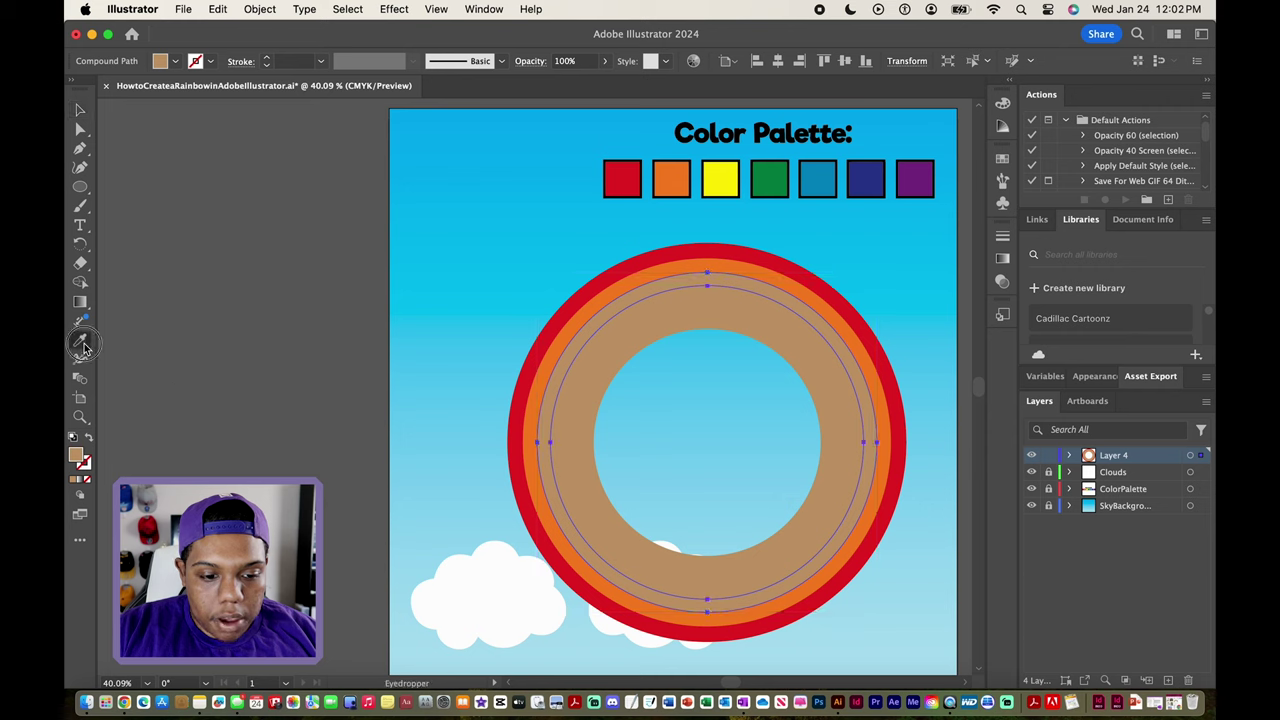
{"action": "left_click", "coordinate": [722, 170]}
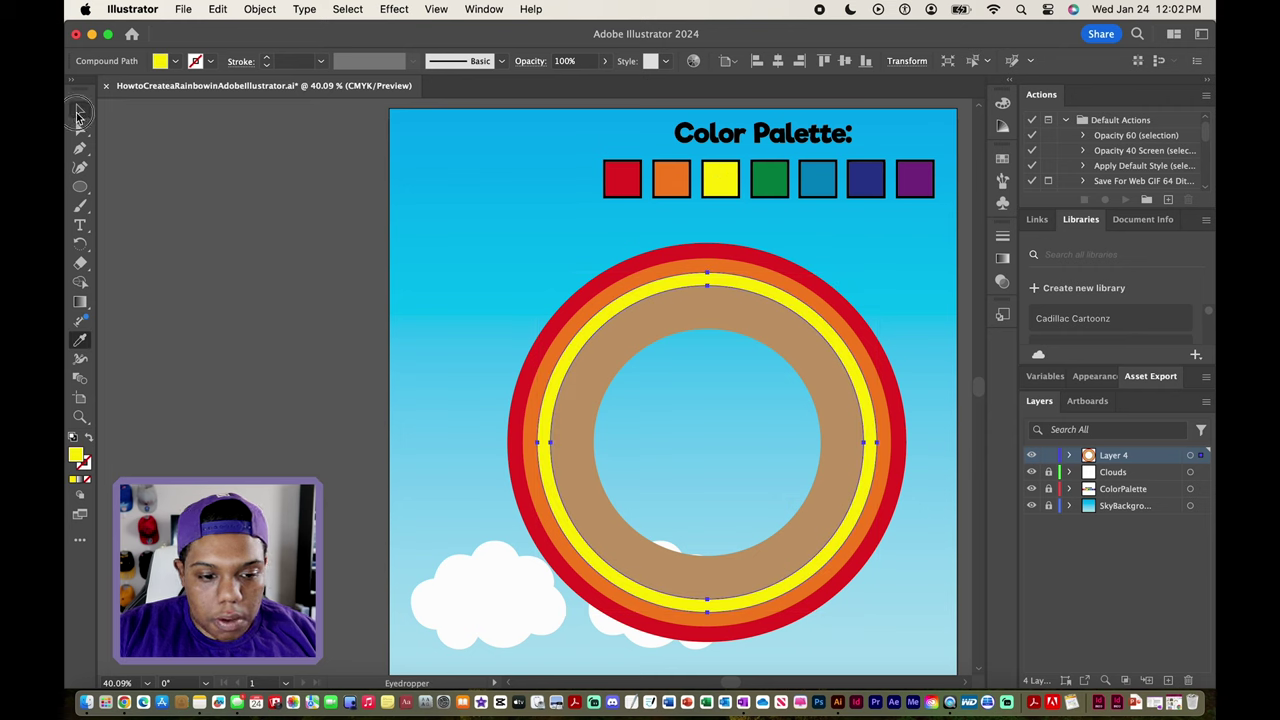
{"action": "left_click", "coordinate": [79, 115]}
Colour the fourth and fifth rings green and blue from the palette
{"action": "left_click", "coordinate": [700, 309]}
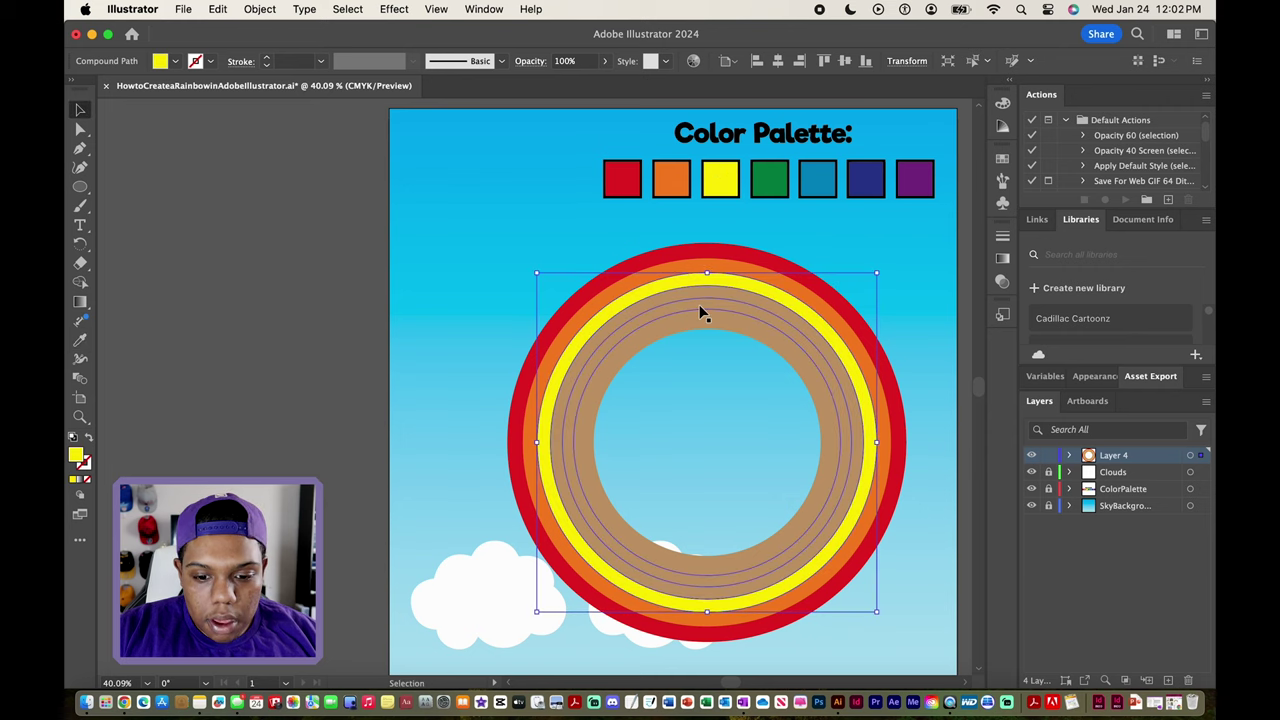
{"action": "left_click", "coordinate": [81, 341]}
{"action": "left_click", "coordinate": [769, 177]}
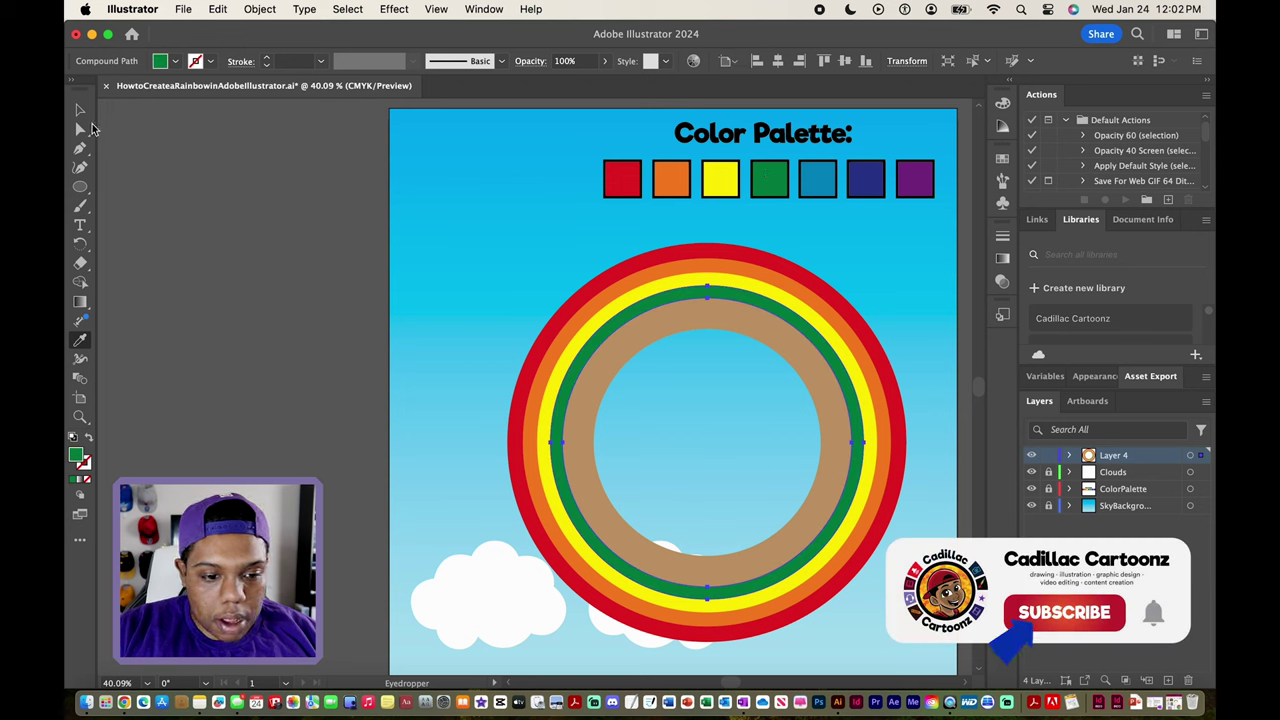
{"action": "left_click", "coordinate": [80, 110]}
{"action": "left_click", "coordinate": [663, 314]}
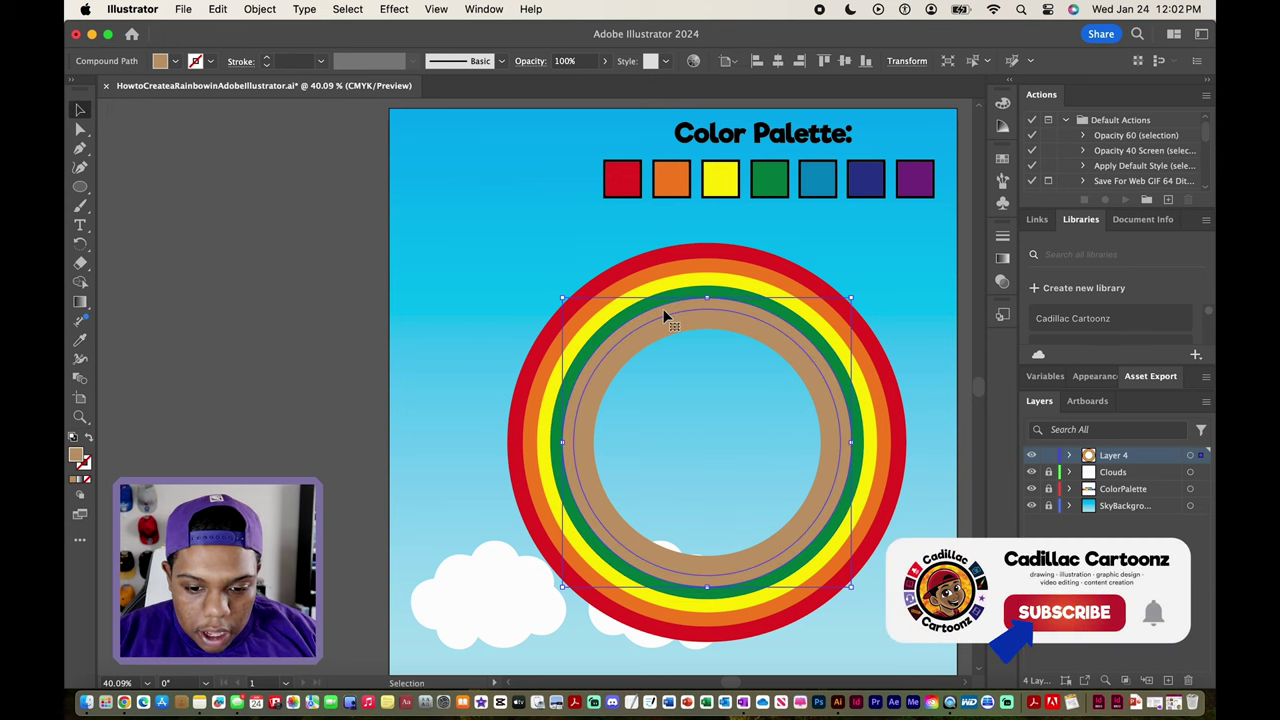
{"action": "left_click", "coordinate": [79, 342]}
{"action": "left_click", "coordinate": [819, 177]}
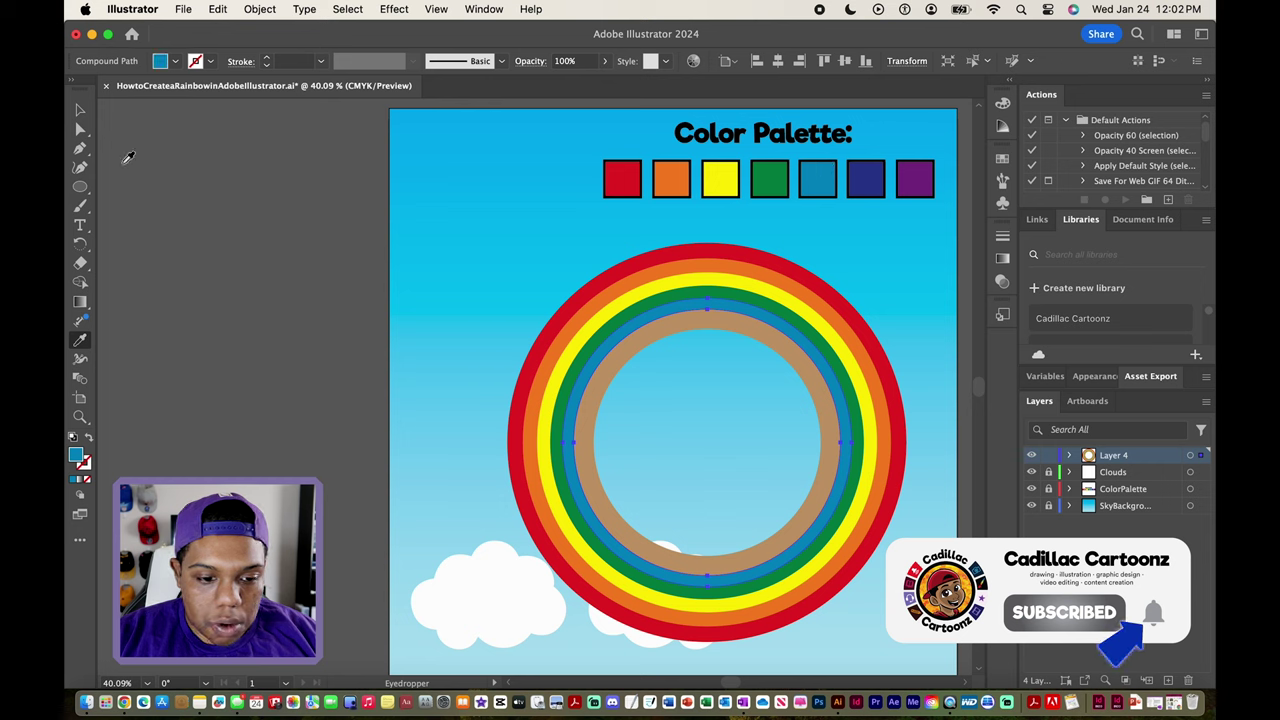
{"action": "left_click", "coordinate": [80, 110]}
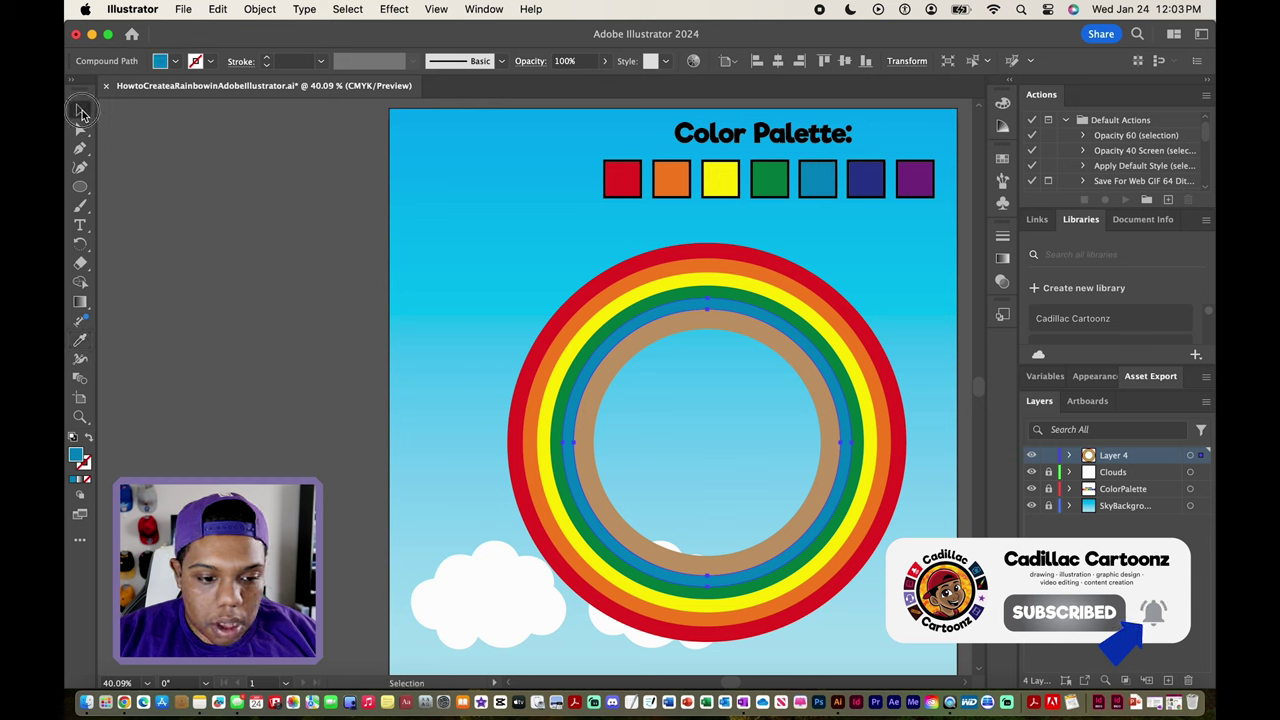
Colour the sixth ring dark blue and the innermost ring purple
{"action": "left_click", "coordinate": [635, 334]}
{"action": "left_click", "coordinate": [79, 342]}
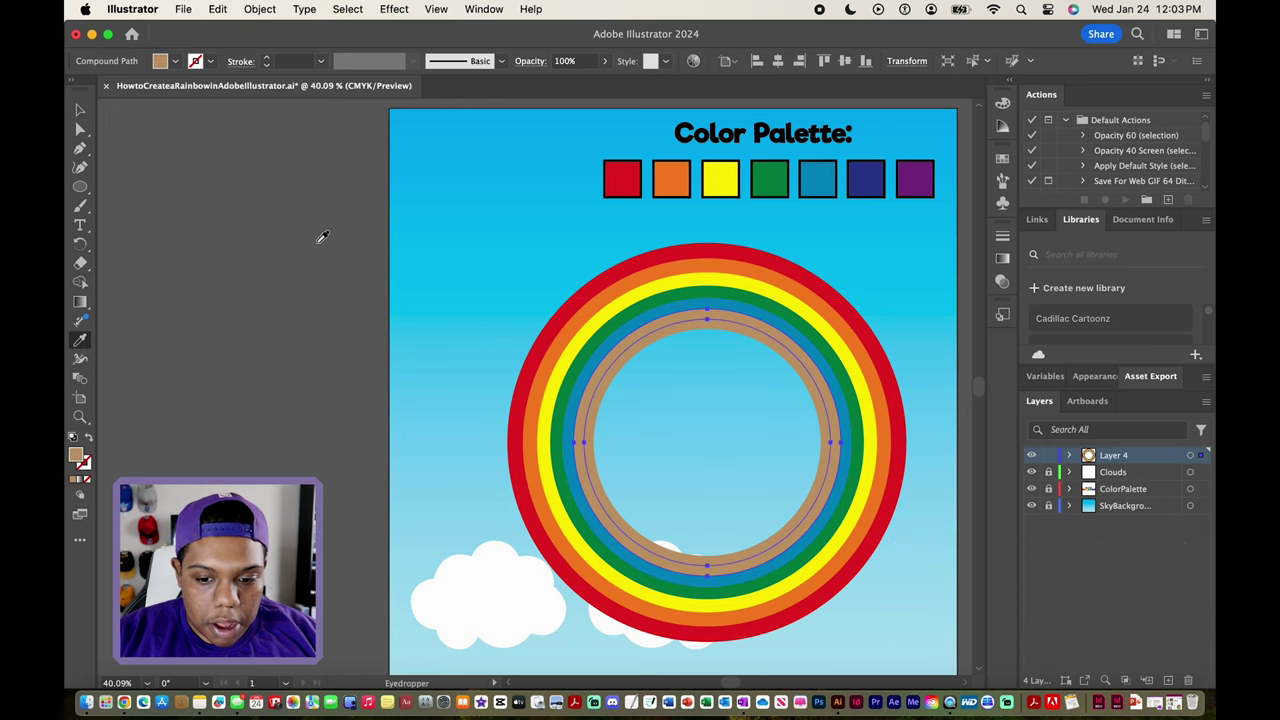
{"action": "left_click", "coordinate": [866, 178]}
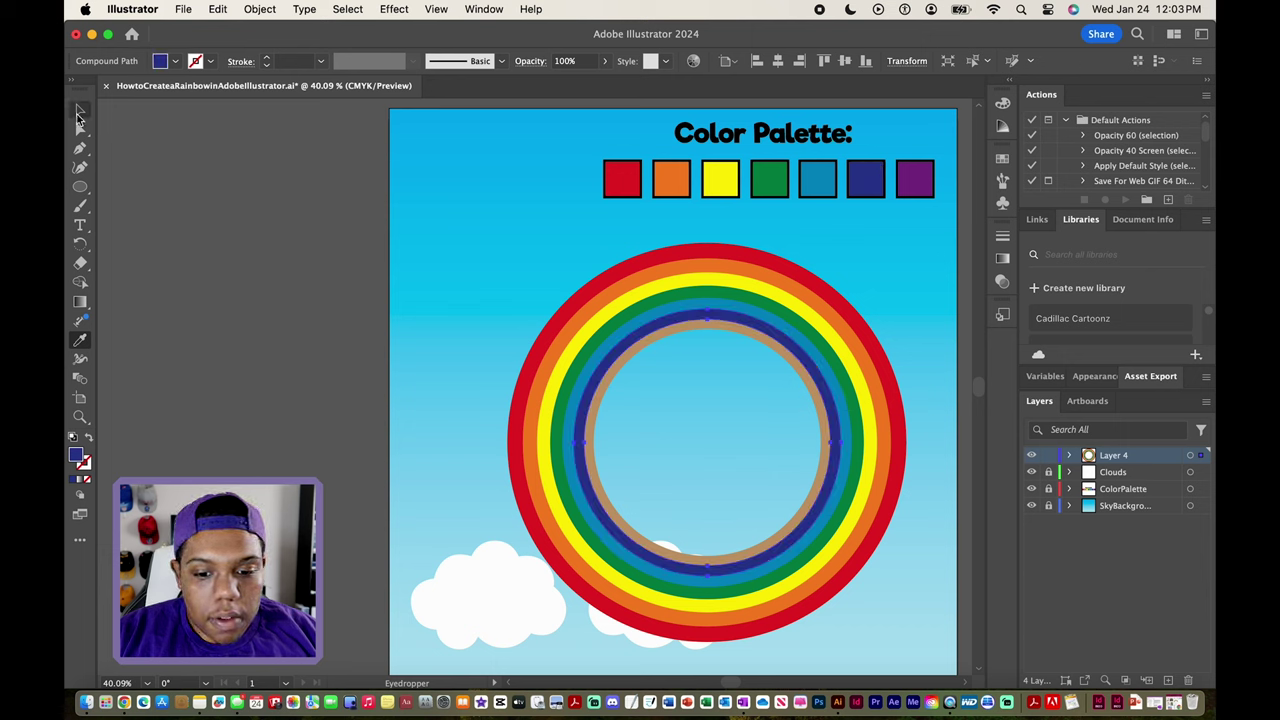
{"action": "left_click", "coordinate": [80, 110]}
{"action": "left_click", "coordinate": [674, 334]}
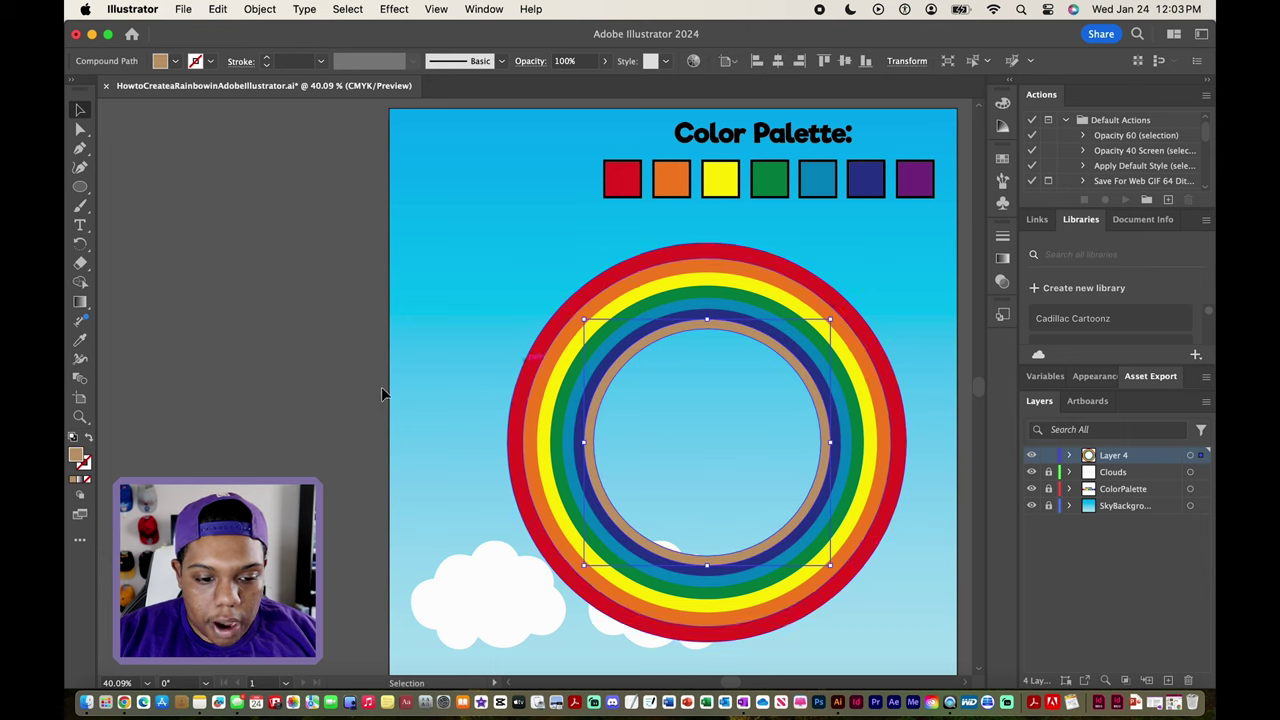
{"action": "left_click", "coordinate": [80, 340]}
{"action": "left_click", "coordinate": [915, 178]}
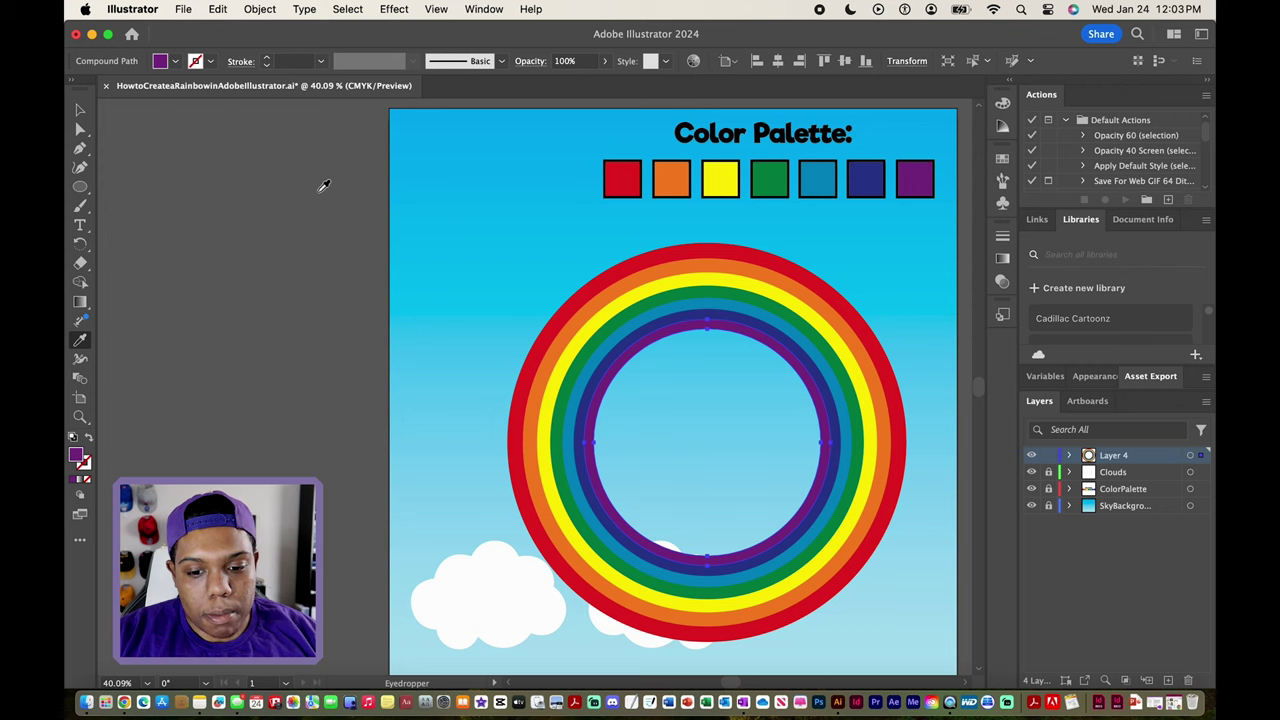
{"action": "left_click", "coordinate": [80, 110]}
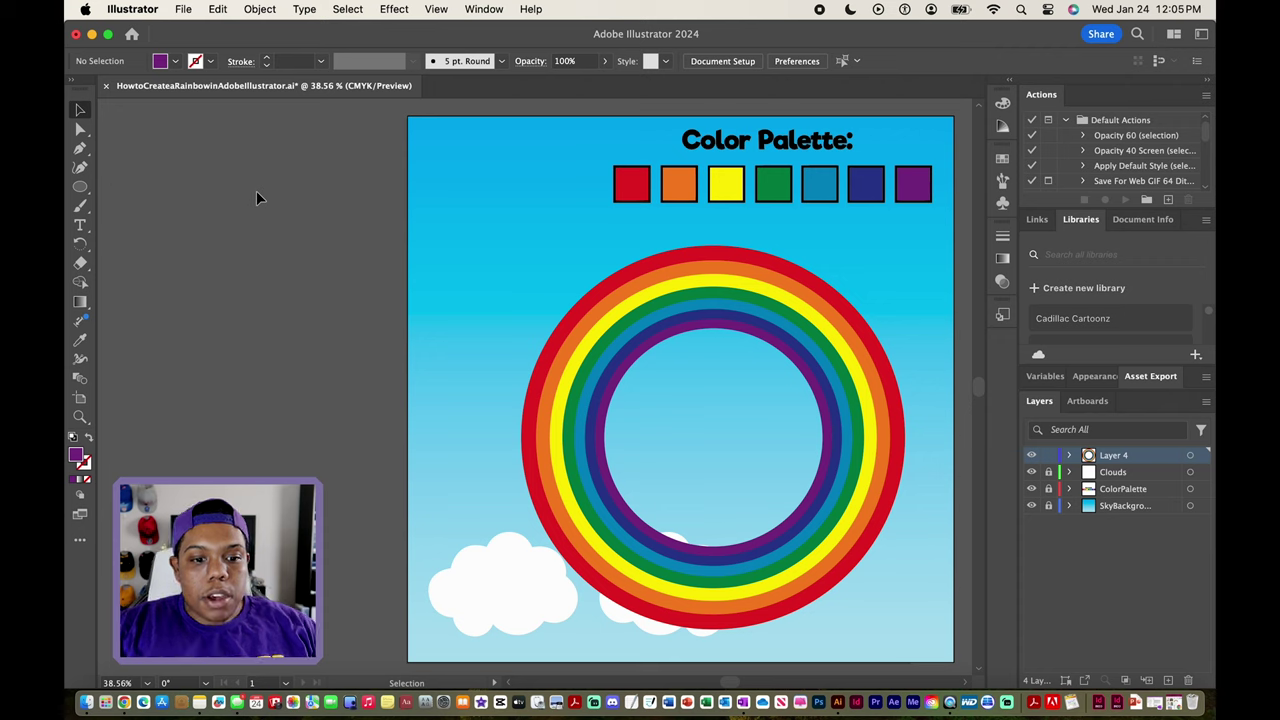
{"action": "left_click", "coordinate": [82, 130]}
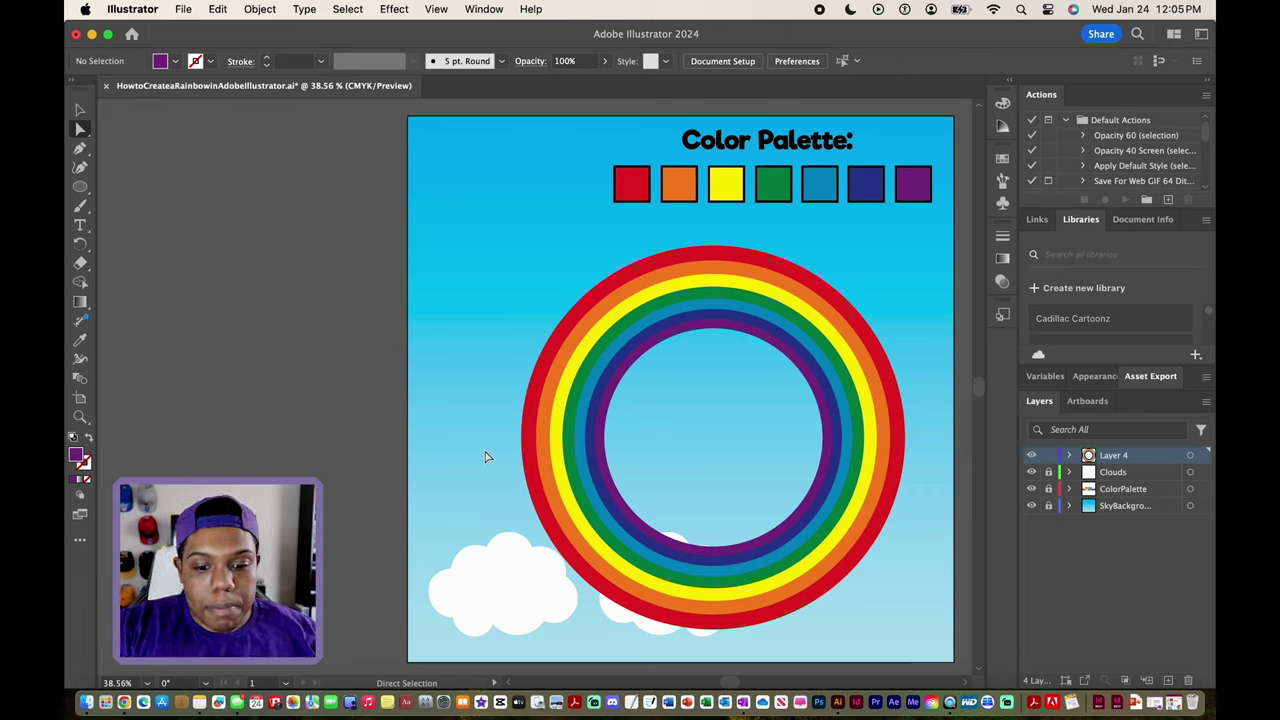
{"action": "left_click_drag", "start_coordinate": [485, 457], "coordinate": [936, 643]}
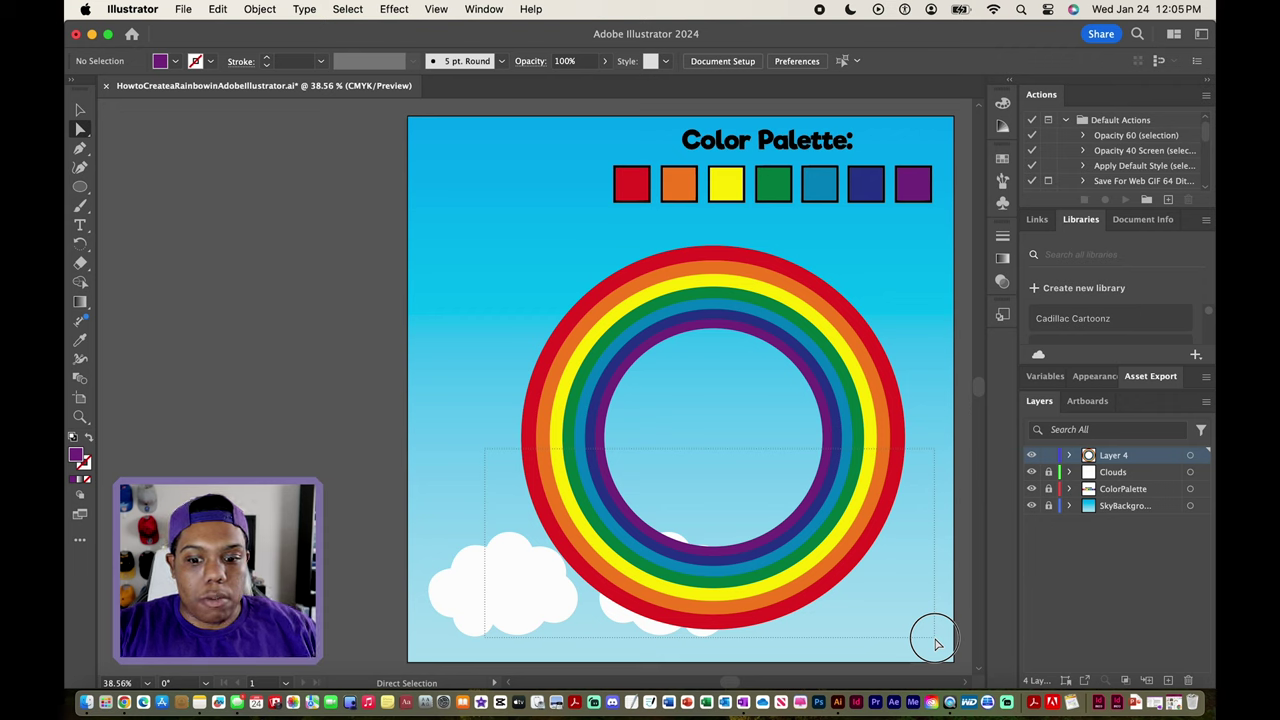
Select the lower anchor points of all seven rings and delete them
{"action": "left_click_drag", "start_coordinate": [936, 643], "coordinate": [940, 645]}
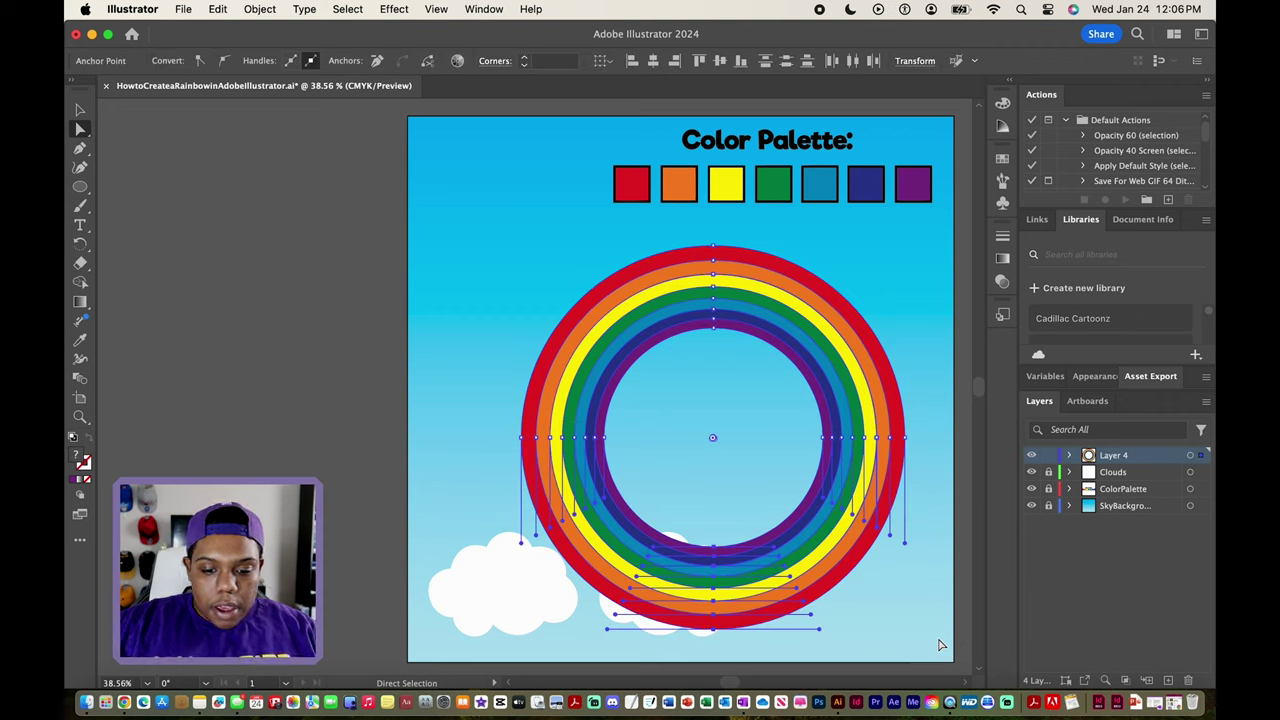
{"action": "scroll", "coordinate": [745, 640], "scroll_direction": "down", "scroll_amount": 3}
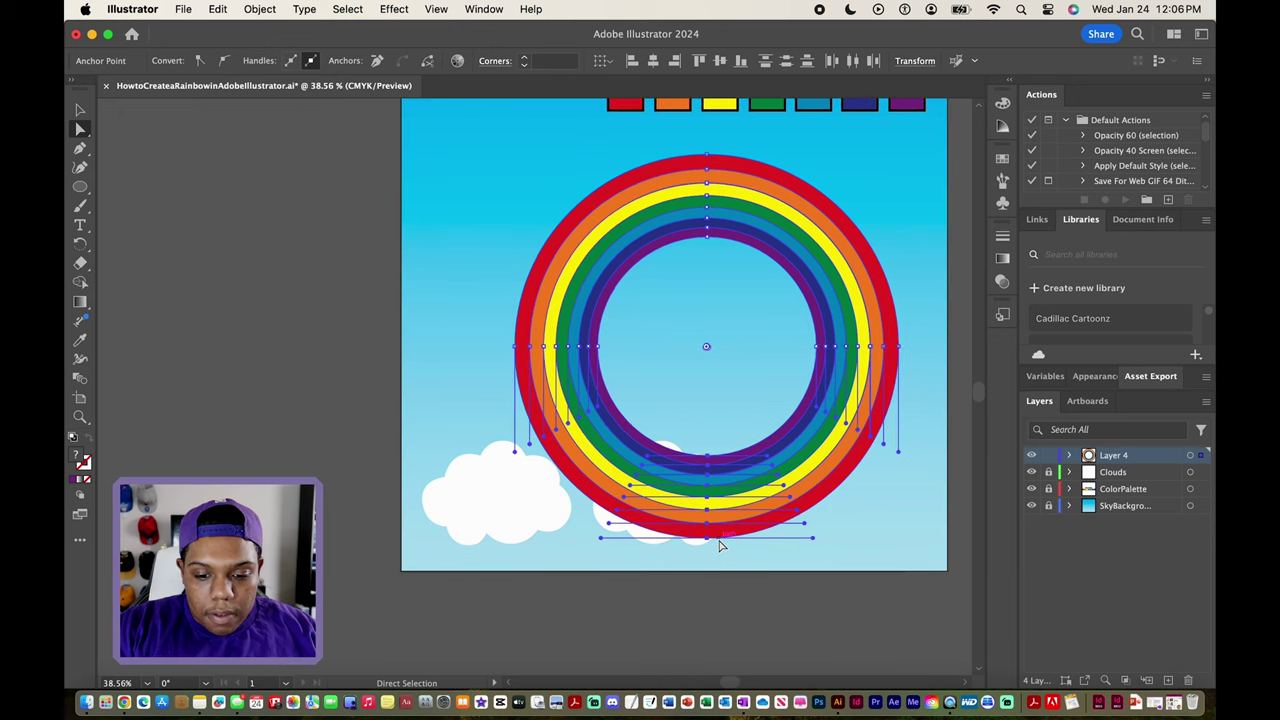
{"action": "scroll", "coordinate": [720, 545], "scroll_direction": "up", "scroll_amount": 3}
{"action": "scroll", "coordinate": [720, 545], "scroll_direction": "up", "scroll_amount": 2}
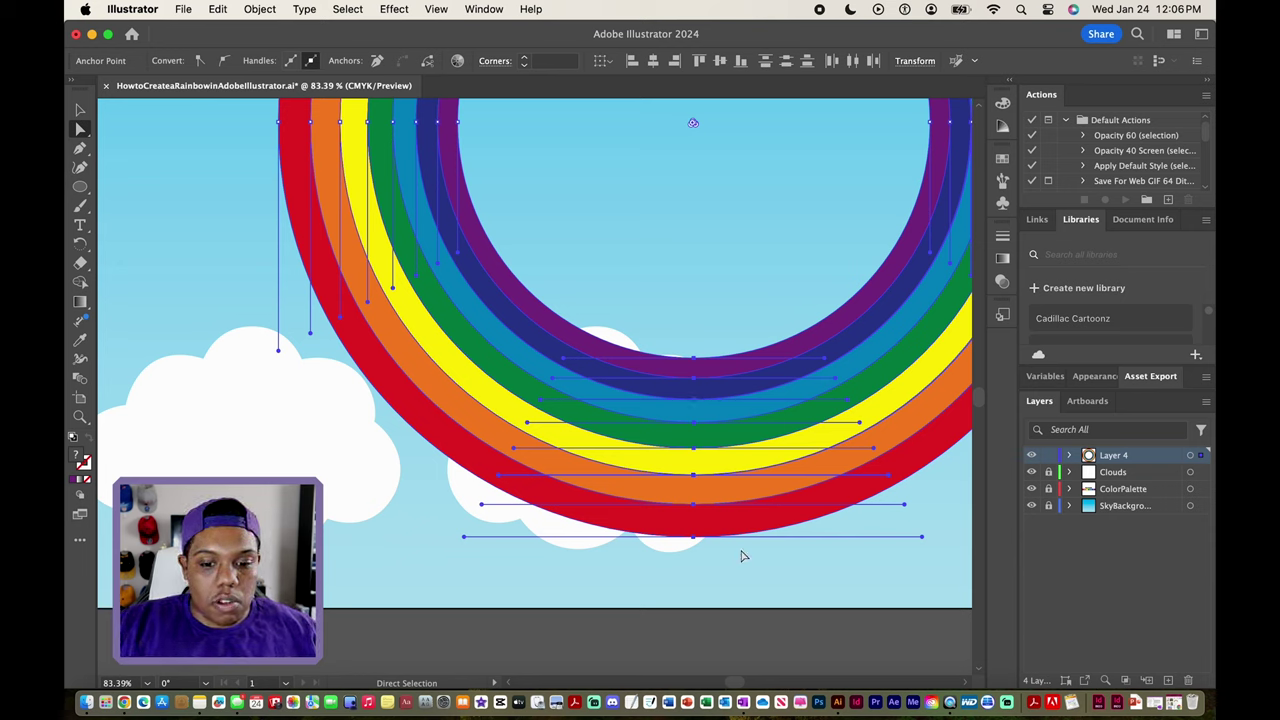
{"action": "scroll", "coordinate": [741, 556], "scroll_direction": "down", "scroll_amount": 3}
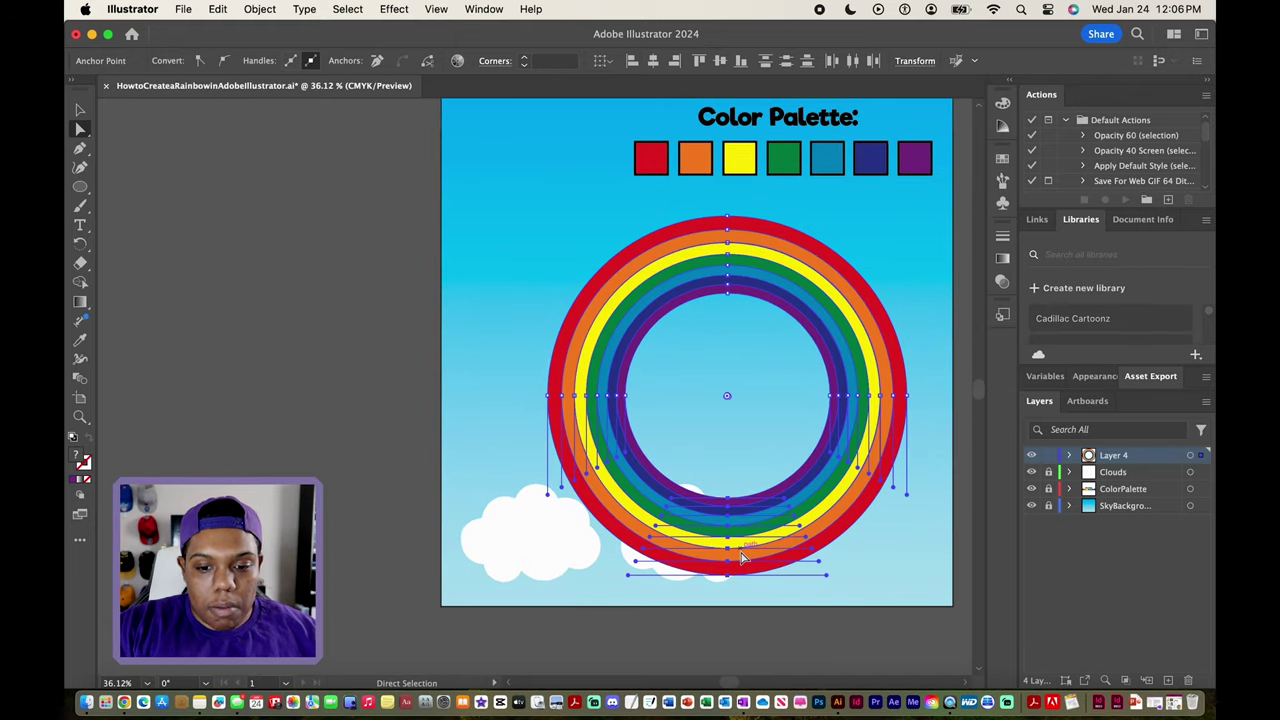
{"action": "key", "text": "BackSpace"}
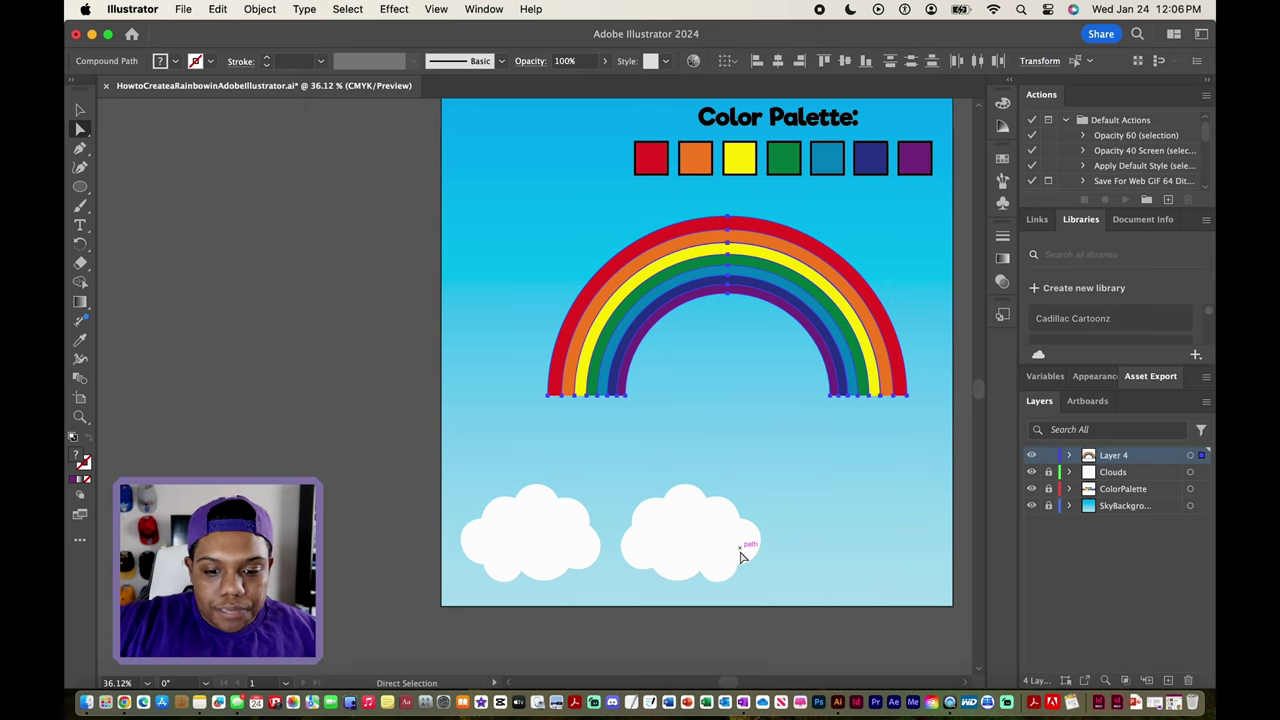
{"action": "left_click", "coordinate": [757, 516]}
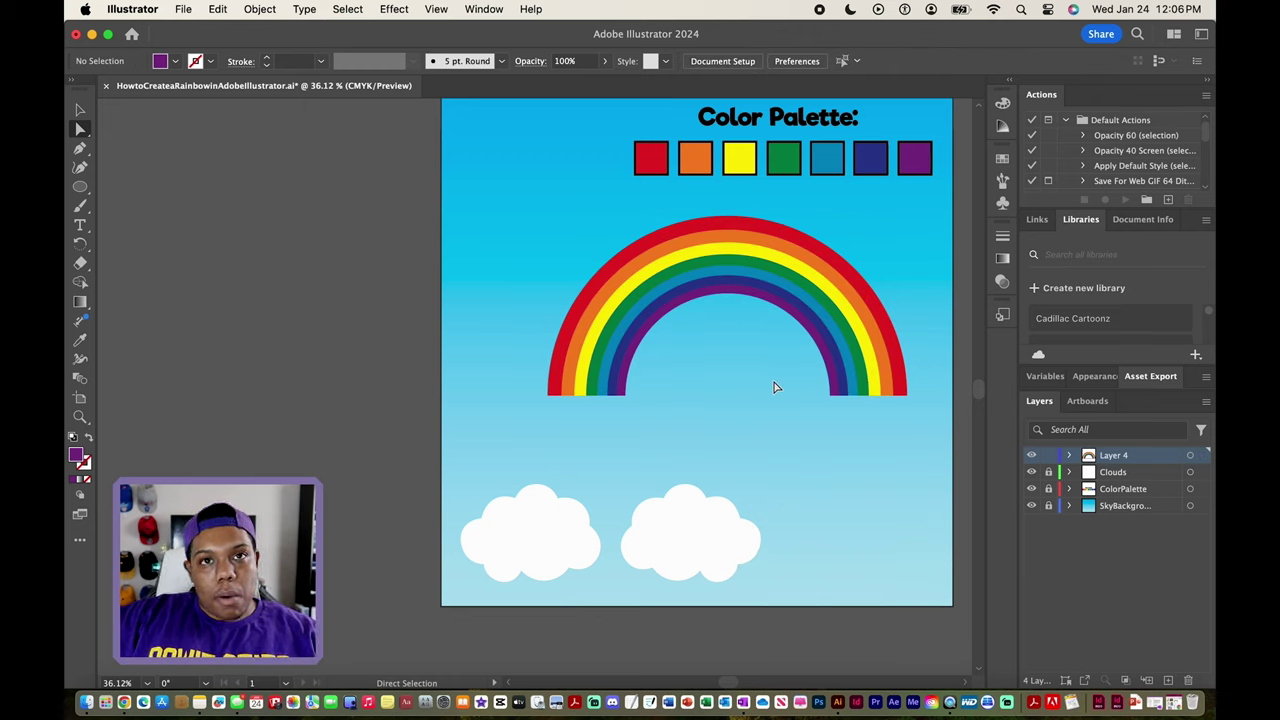
Move the Clouds layer above Layer 4 and unlock it
{"action": "scroll", "coordinate": [774, 387], "scroll_direction": "right", "scroll_amount": 2}
{"action": "scroll", "coordinate": [774, 387], "scroll_direction": "up", "scroll_amount": 1}
{"action": "key", "text": "v"}
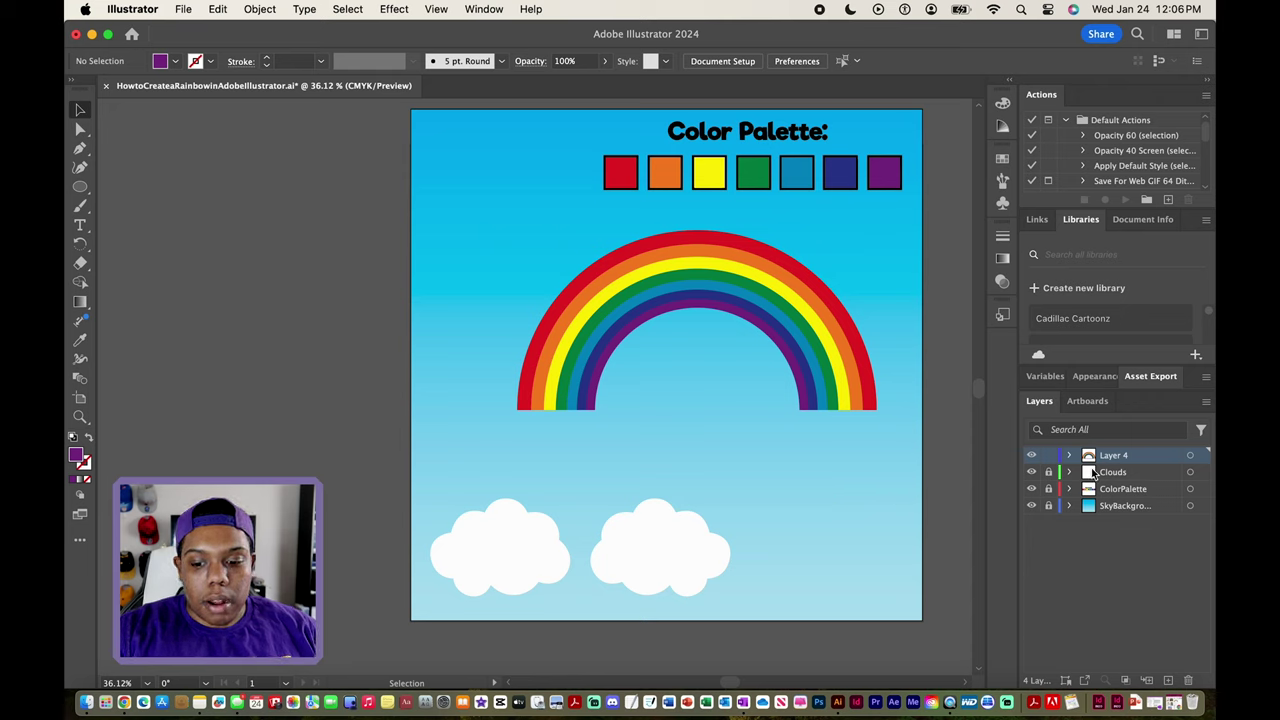
{"action": "mouse_move", "coordinate": [1112, 472]}
{"action": "left_mouse_down"}
{"action": "mouse_move", "coordinate": [1126, 477]}
{"action": "mouse_move", "coordinate": [1120, 452]}
{"action": "left_mouse_up"}
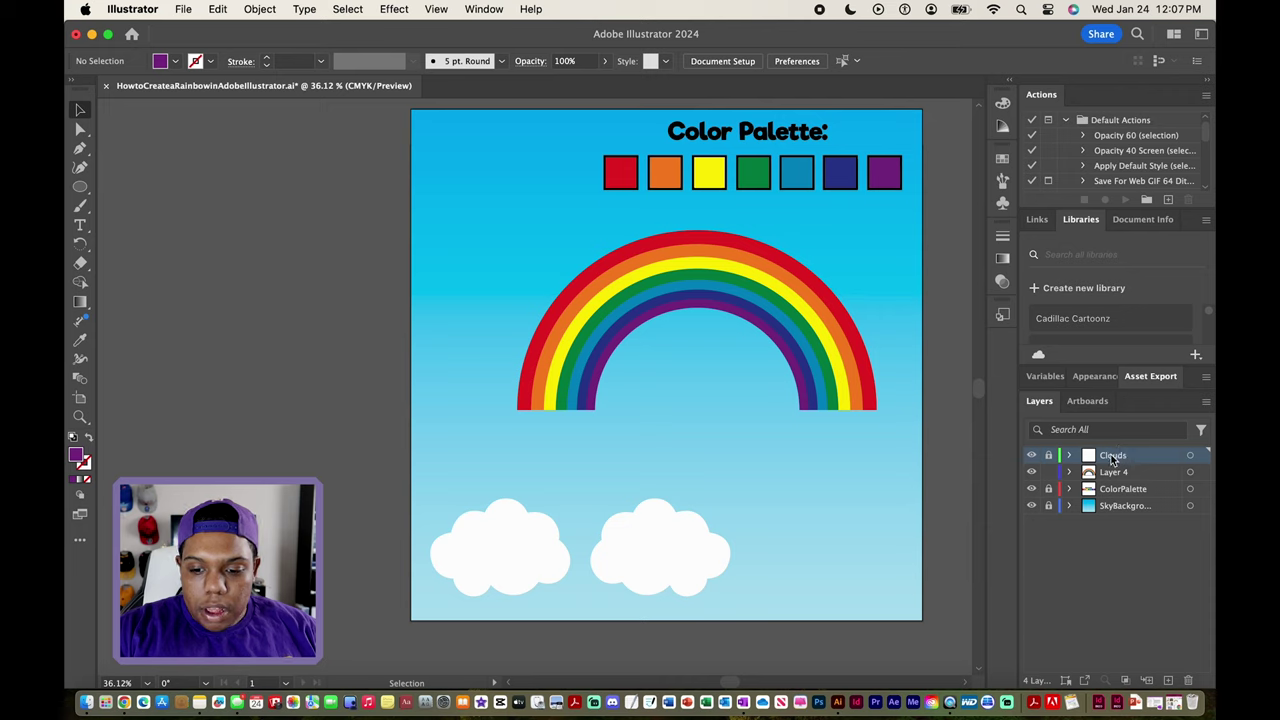
{"action": "left_click", "coordinate": [1048, 455]}
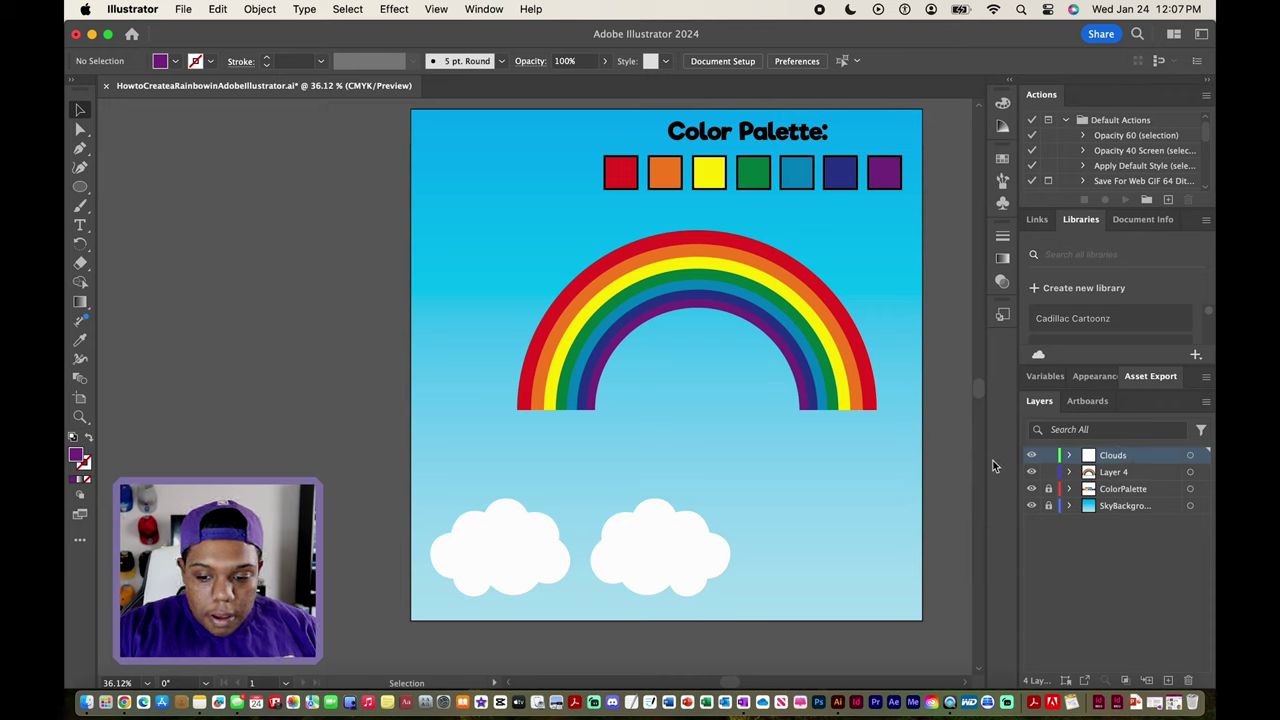
Move the left and right clouds over the rainbow's two ends
{"action": "left_click", "coordinate": [514, 563]}
{"action": "left_click_drag", "start_coordinate": [525, 566], "coordinate": [581, 429]}
{"action": "left_click_drag", "start_coordinate": [652, 558], "coordinate": [838, 410]}
{"action": "left_click", "coordinate": [911, 253]}
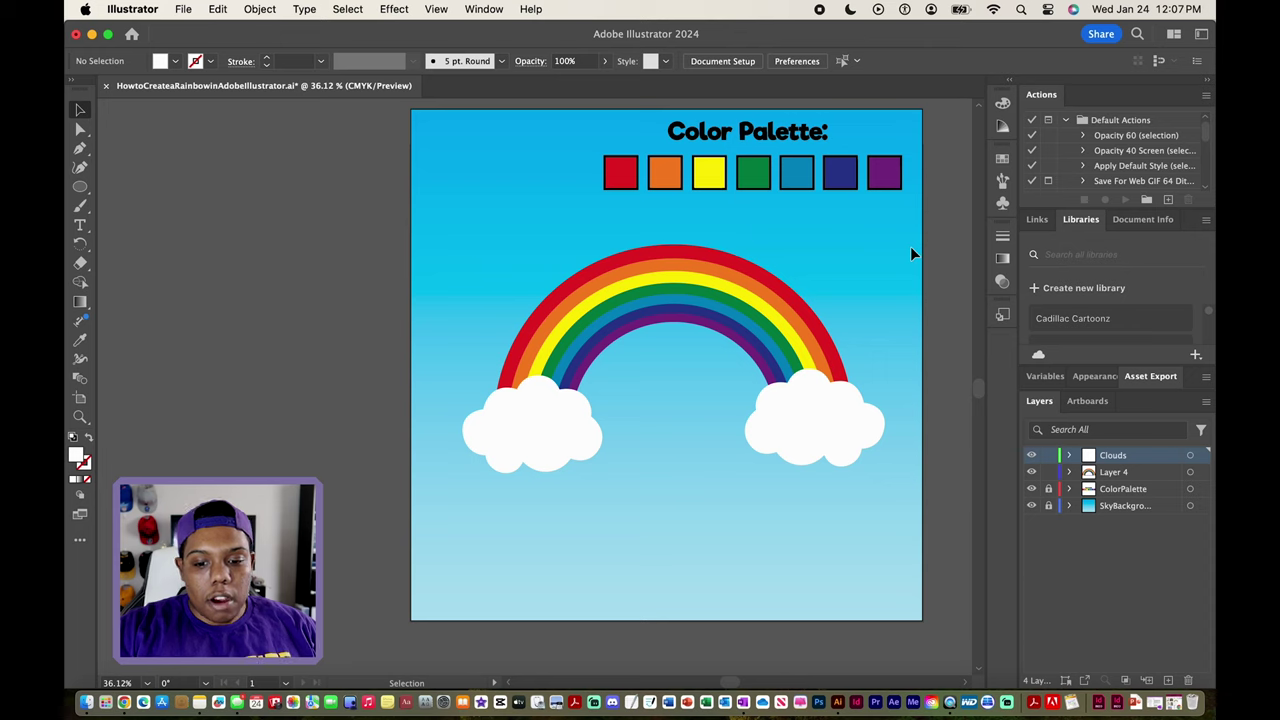